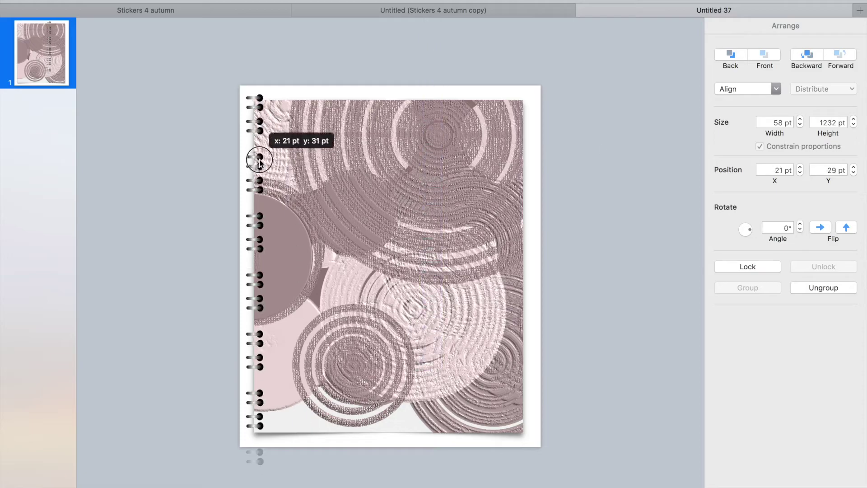
{"action": "left_click", "coordinate": [653, 64]}
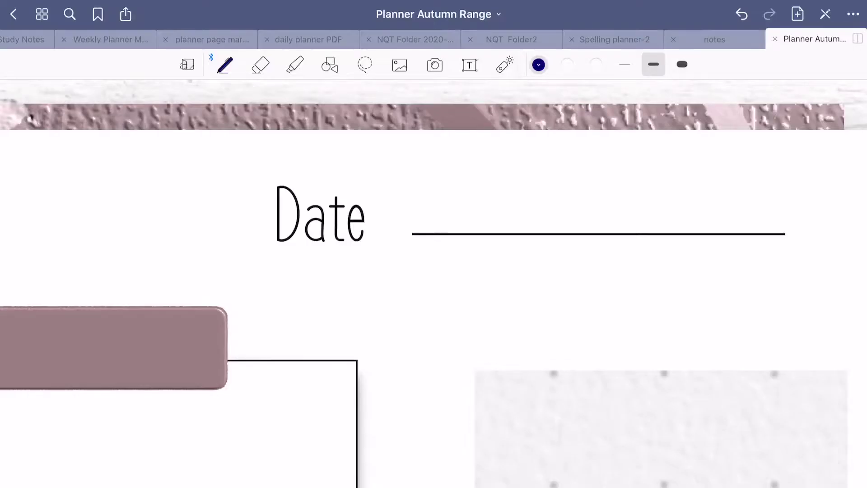
{"action": "left_click_drag", "start_coordinate": [418, 212], "coordinate": [587, 209]}
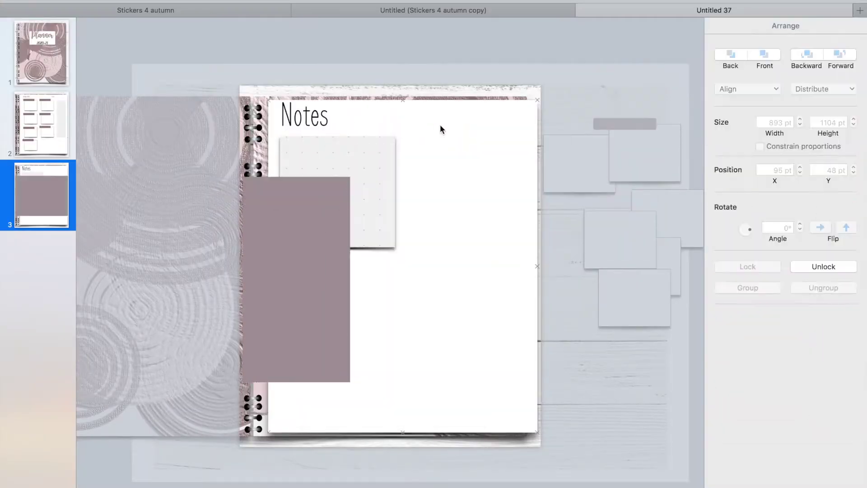
{"action": "left_click", "coordinate": [23, 61]}
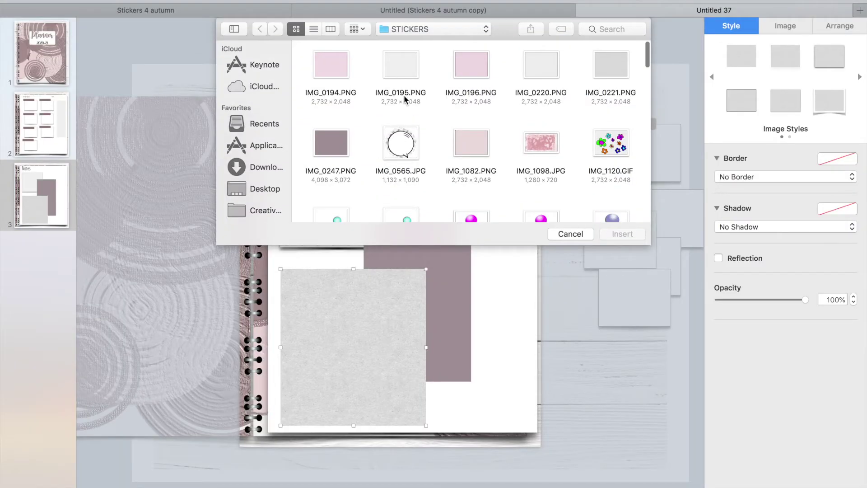
{"action": "double_click", "coordinate": [403, 95]}
{"action": "double_click", "coordinate": [459, 192]}
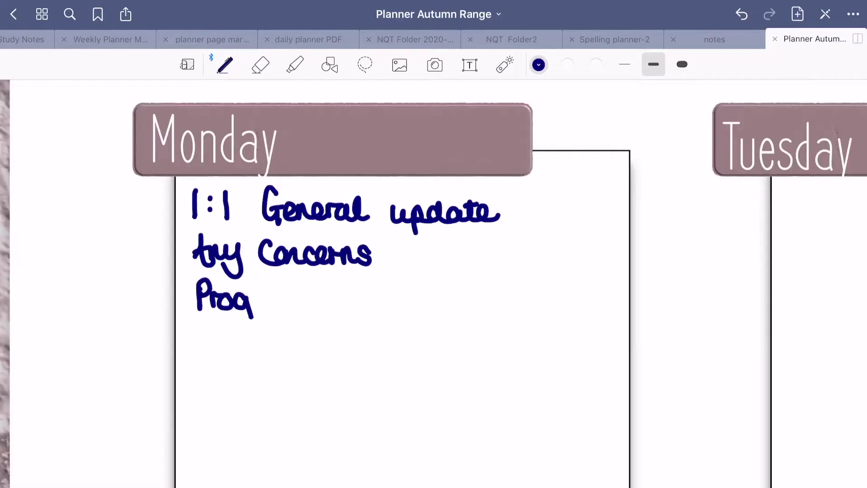
{"action": "left_click_drag", "start_coordinate": [252, 317], "coordinate": [307, 308]}
{"action": "left_click_drag", "start_coordinate": [207, 321], "coordinate": [218, 348]}
{"action": "left_click_drag", "start_coordinate": [199, 341], "coordinate": [215, 334]}
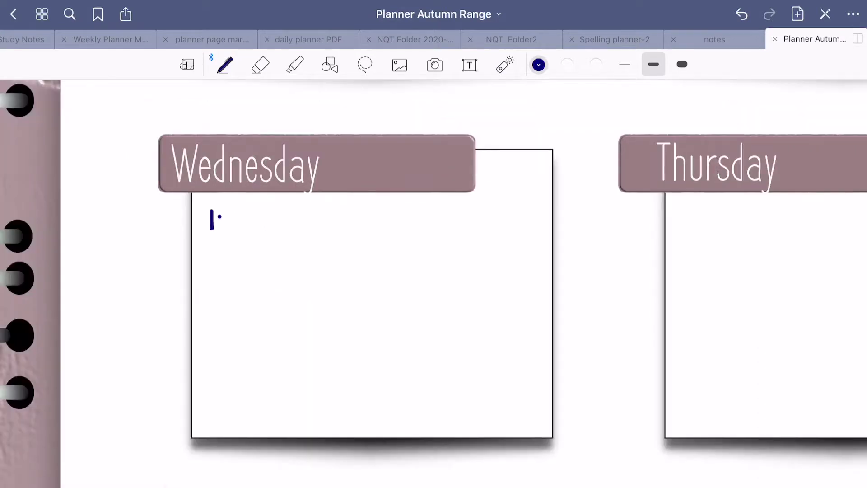
{"action": "left_click_drag", "start_coordinate": [222, 214], "coordinate": [222, 226]}
{"action": "left_click_drag", "start_coordinate": [232, 211], "coordinate": [232, 230]}
{"action": "left_click_drag", "start_coordinate": [252, 218], "coordinate": [345, 221]}
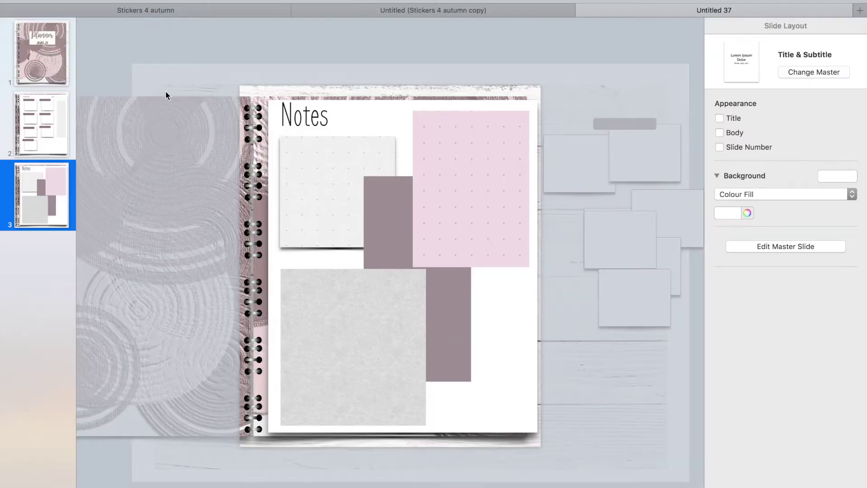
{"action": "key", "text": "Up"}
{"action": "left_click", "coordinate": [53, 185]}
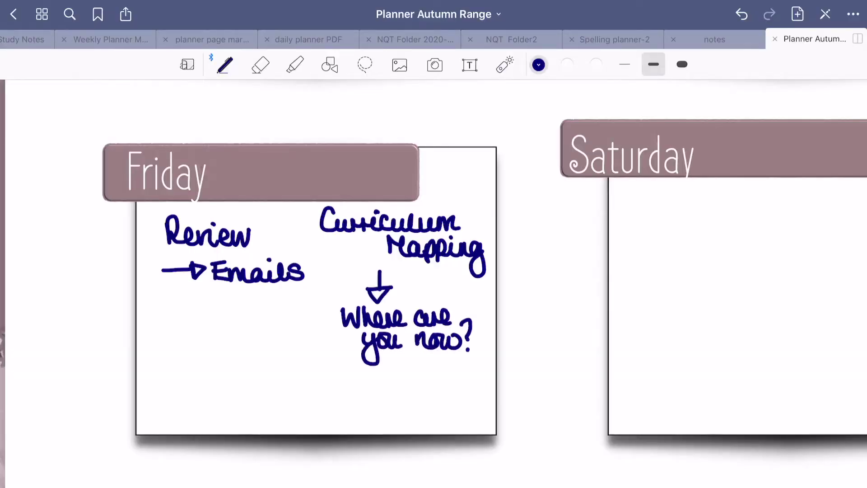
{"action": "left_click_drag", "start_coordinate": [420, 183], "coordinate": [447, 201]}
{"action": "left_click_drag", "start_coordinate": [444, 165], "coordinate": [505, 194]}
{"action": "left_click_drag", "start_coordinate": [465, 196], "coordinate": [525, 217]}
{"action": "left_click_drag", "start_coordinate": [462, 194], "coordinate": [533, 219]}
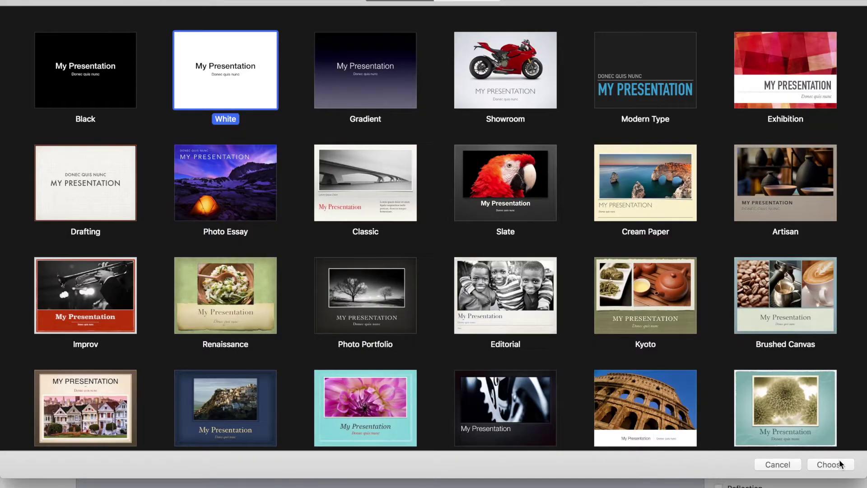
{"action": "left_click", "coordinate": [839, 462]}
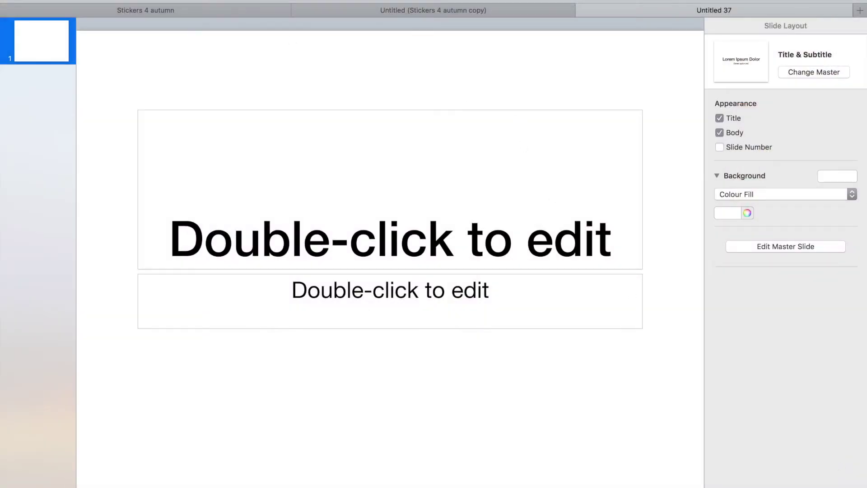
Step: Set a custom slide size of 1000 pts wide and 1200 pts high for the slideshow
{"action": "left_click", "coordinate": [700, 312]}
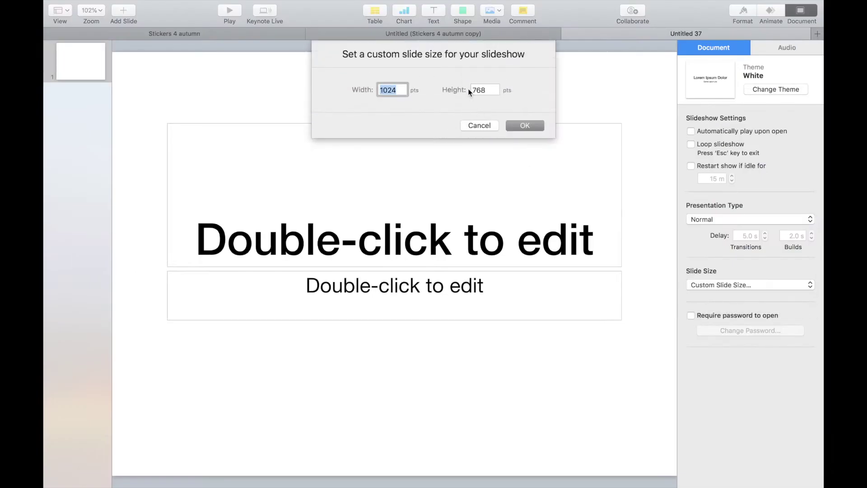
{"action": "type", "text": "1"}
{"action": "double_click", "coordinate": [482, 90]}
{"action": "type", "text": "12"}
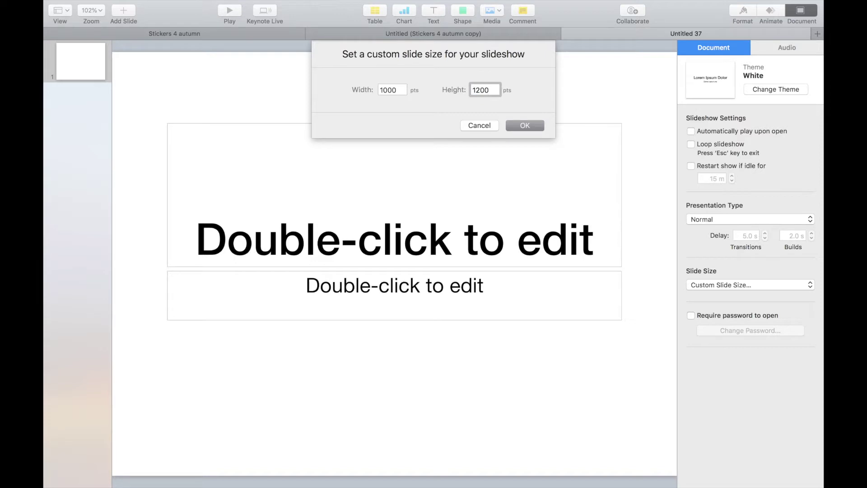
{"action": "left_click", "coordinate": [511, 127]}
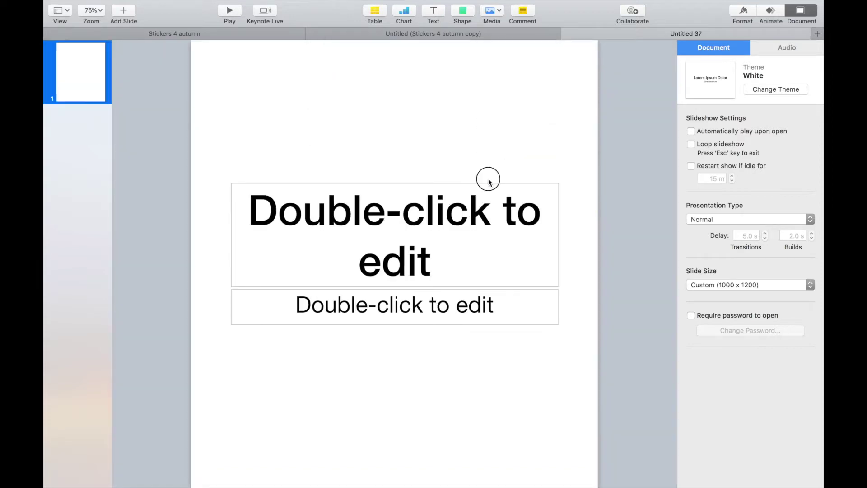
Step: Delete the title and subtitle placeholders from the slide
{"action": "key", "text": "Delete"}
{"action": "left_click", "coordinate": [482, 301]}
{"action": "key", "text": "Delete"}
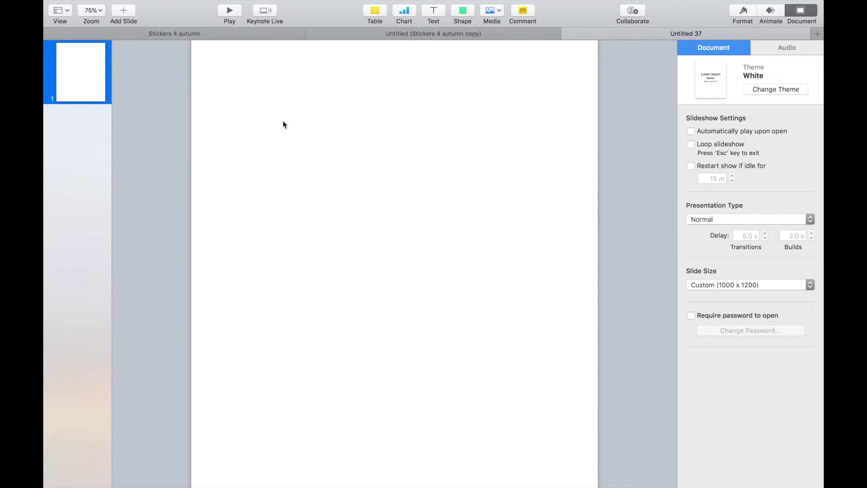
Step: Add a square shape and stretch it into a portrait rectangle filling the slide, leaving a narrow white margin all round
{"action": "left_click", "coordinate": [90, 9]}
{"action": "left_click", "coordinate": [98, 37]}
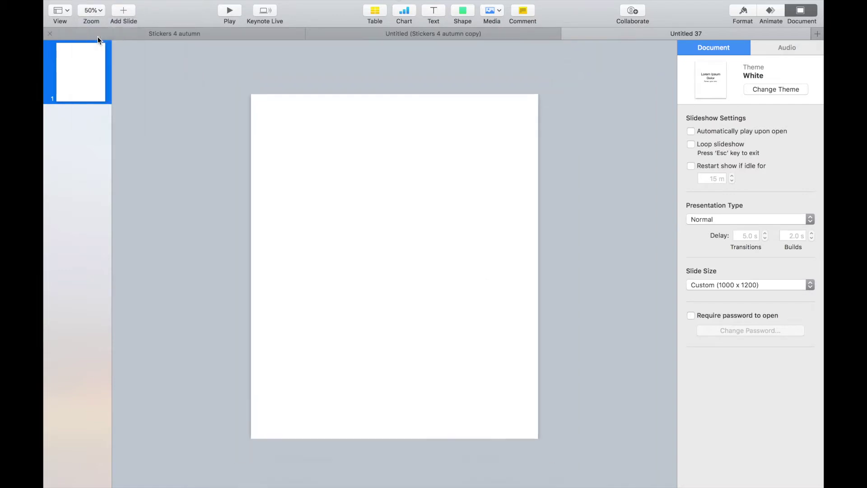
{"action": "mouse_move", "coordinate": [164, 8]}
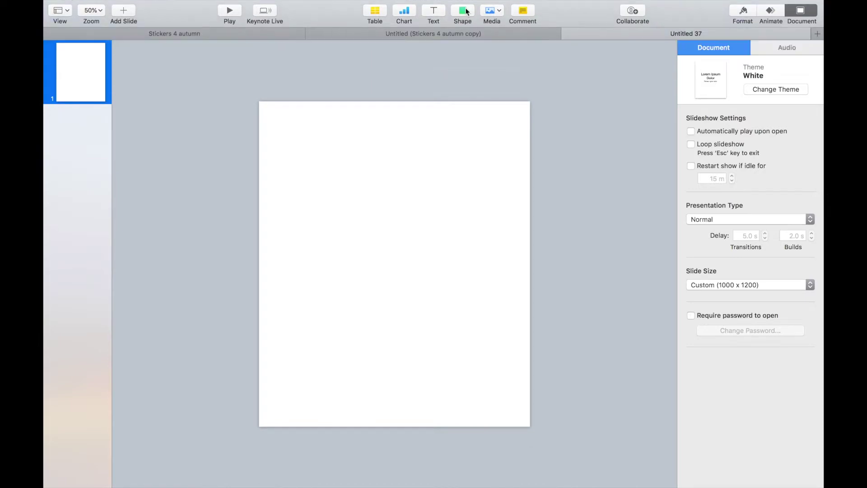
{"action": "left_click", "coordinate": [462, 10]}
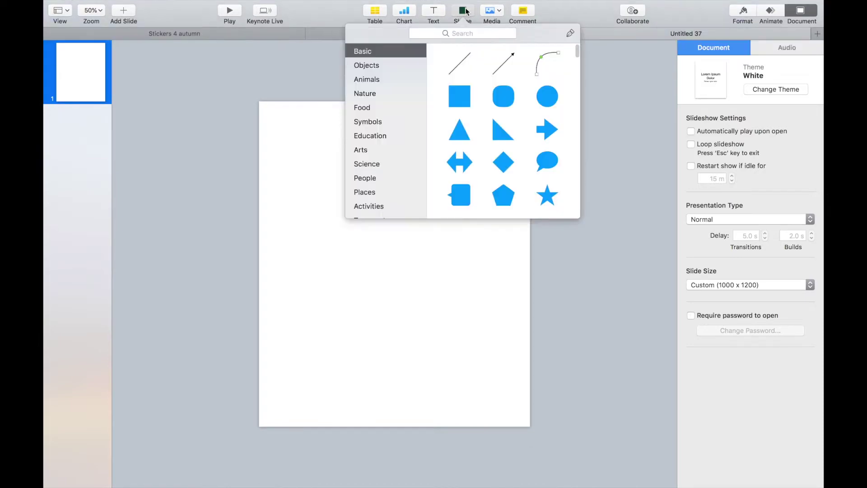
{"action": "left_click", "coordinate": [460, 93]}
{"action": "left_click_drag", "start_coordinate": [386, 266], "coordinate": [518, 415]}
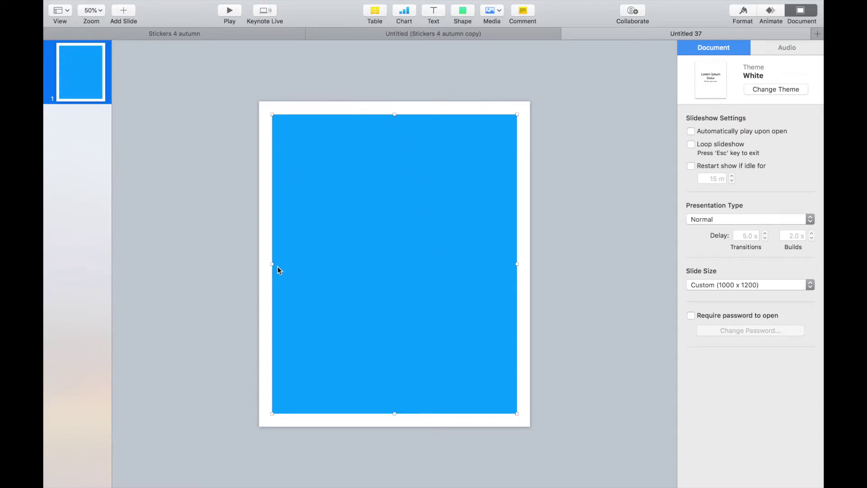
{"action": "left_click_drag", "start_coordinate": [516, 264], "coordinate": [513, 264]}
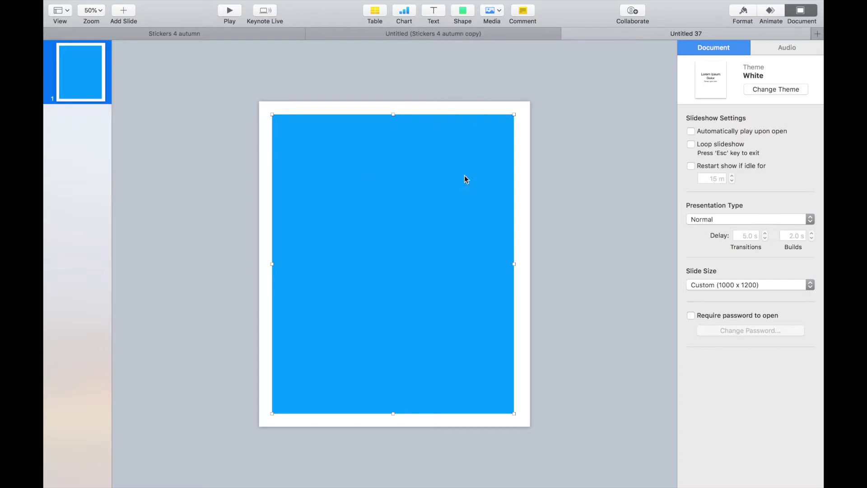
Step: Fill the rectangle with the mauve and pink textured circles image, scaled to fill, and give it a curved shadow with 1 pt offset
{"action": "left_click", "coordinate": [717, 184]}
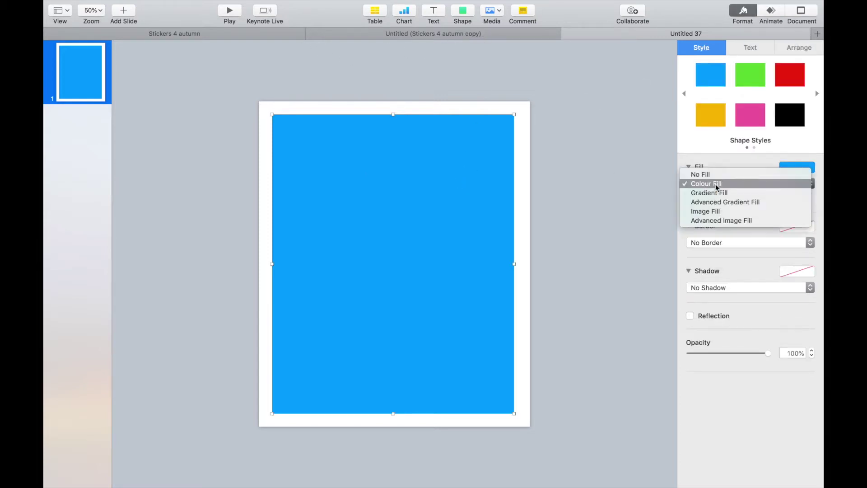
{"action": "left_click", "coordinate": [720, 212]}
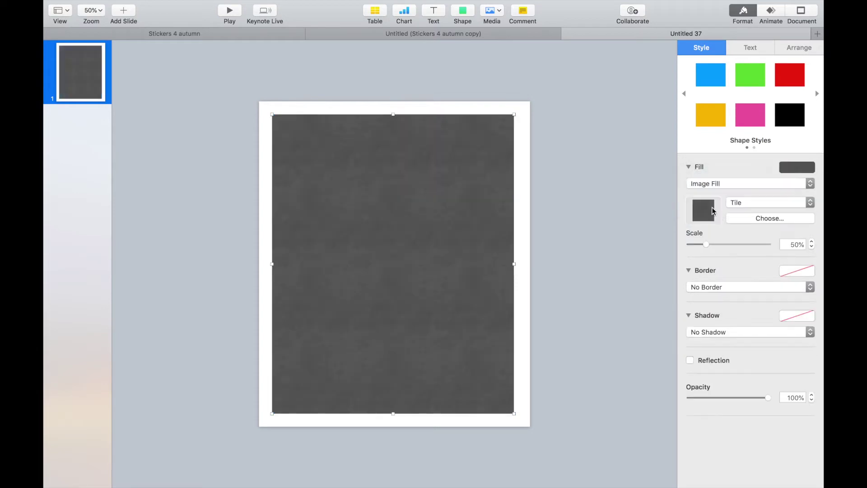
{"action": "left_click", "coordinate": [770, 218]}
{"action": "left_click", "coordinate": [347, 84]}
{"action": "double_click", "coordinate": [347, 83]}
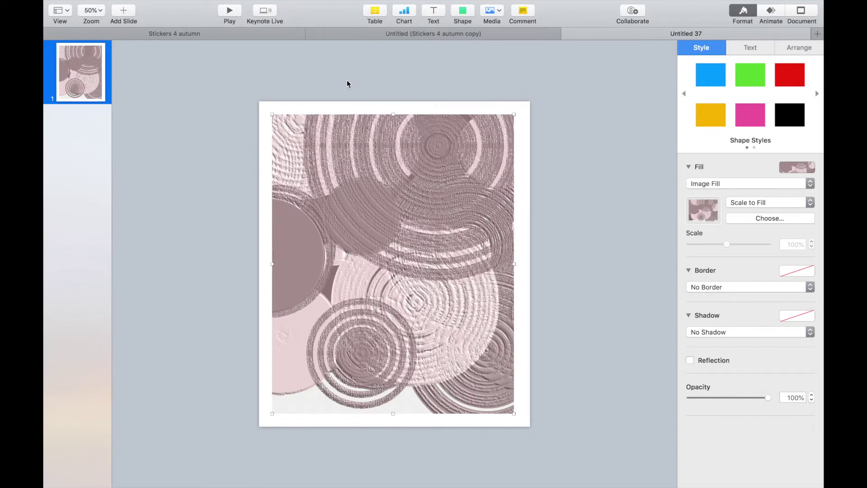
{"action": "left_click", "coordinate": [698, 332]}
{"action": "left_click", "coordinate": [700, 360]}
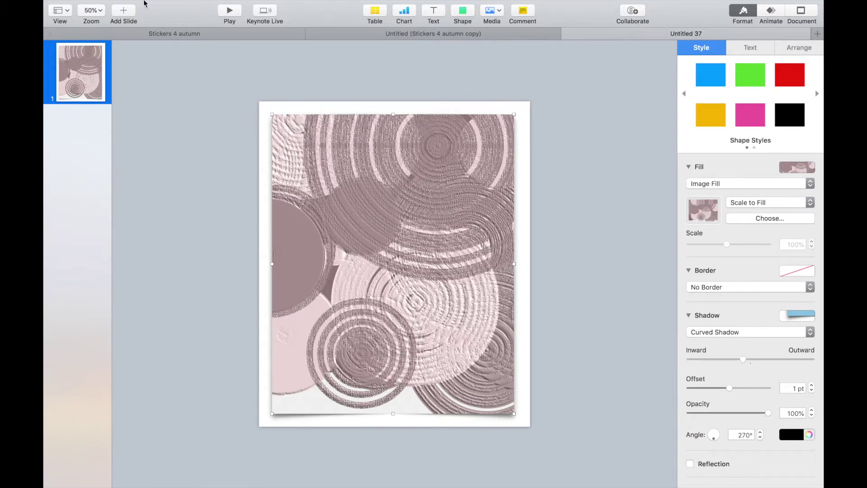
Step: Paste the grouped ring binding onto the slide and straighten it to a rotation of 0°
{"action": "left_click", "coordinate": [167, 6]}
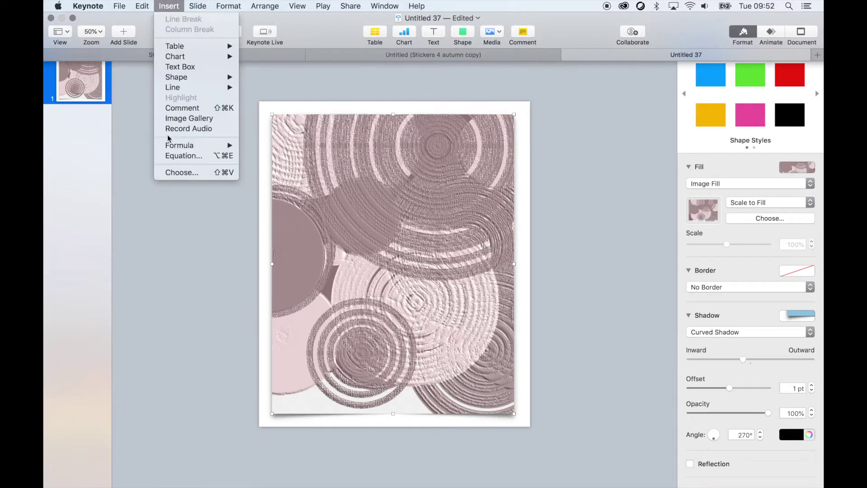
{"action": "left_click", "coordinate": [279, 92]}
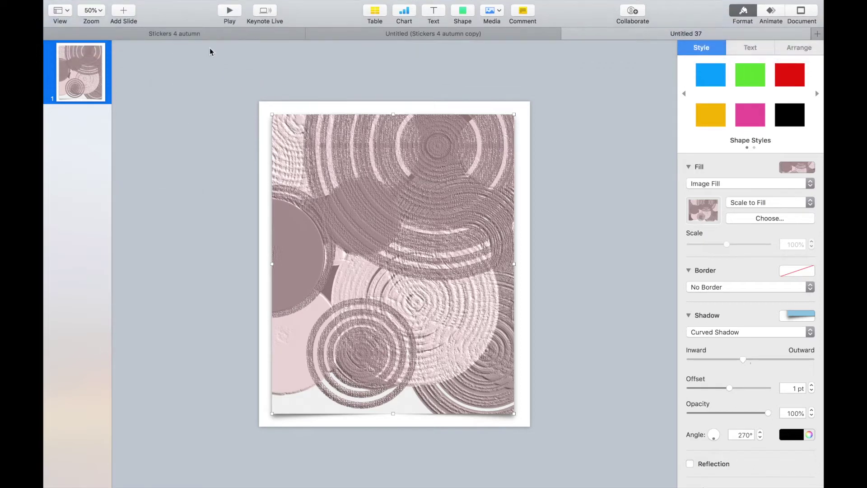
{"action": "key", "text": "super+v"}
{"action": "left_click", "coordinate": [763, 226]}
{"action": "left_click", "coordinate": [763, 226]}
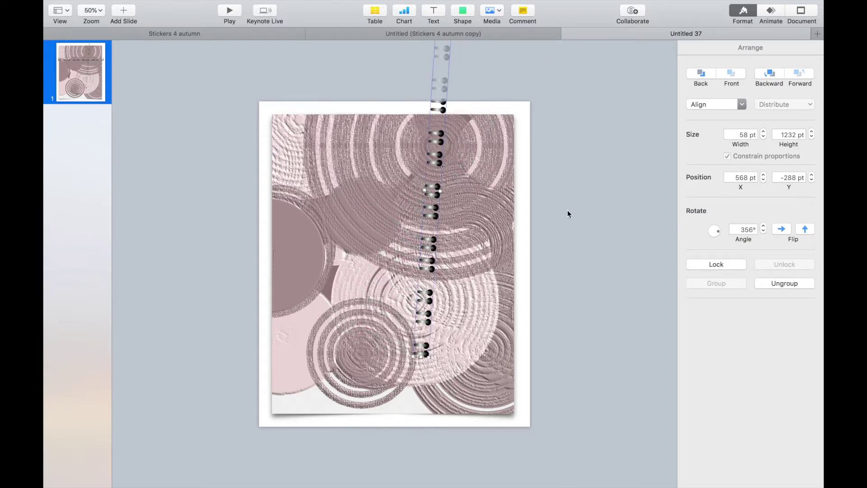
{"action": "left_click", "coordinate": [762, 226]}
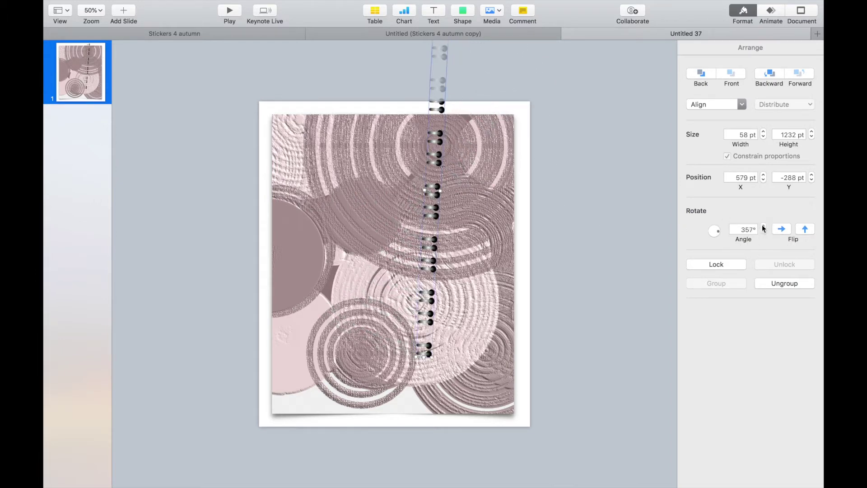
{"action": "left_click", "coordinate": [763, 227]}
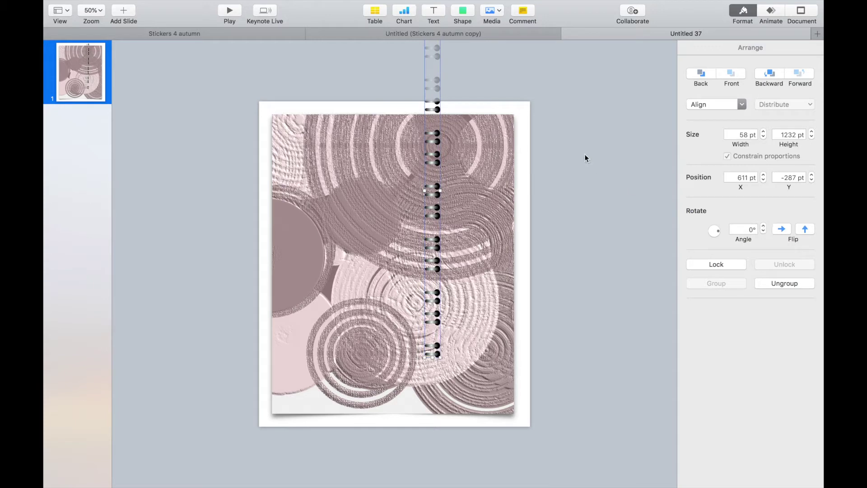
Step: Move the ring binding onto the cover's left edge and shrink it proportionally to about 1095 pt high to match the cover
{"action": "left_click_drag", "start_coordinate": [437, 86], "coordinate": [280, 178]}
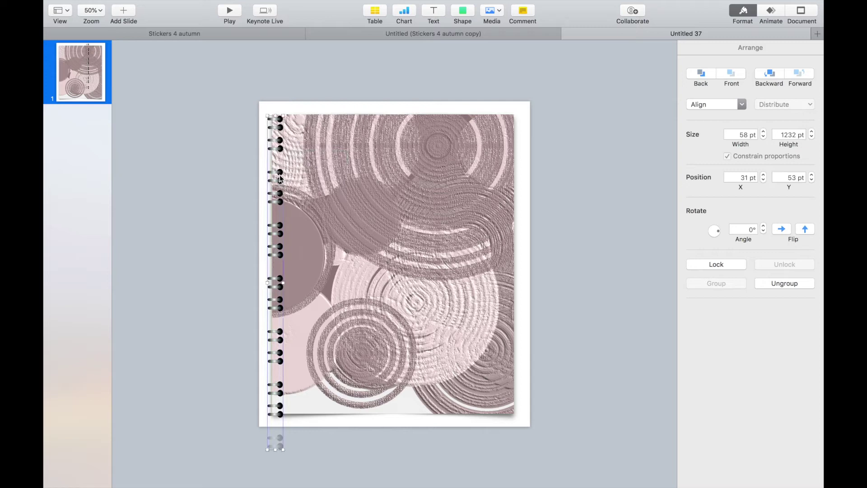
{"action": "left_click", "coordinate": [283, 451]}
{"action": "left_click", "coordinate": [280, 446]}
{"action": "left_click_drag", "start_coordinate": [283, 449], "coordinate": [281, 411]}
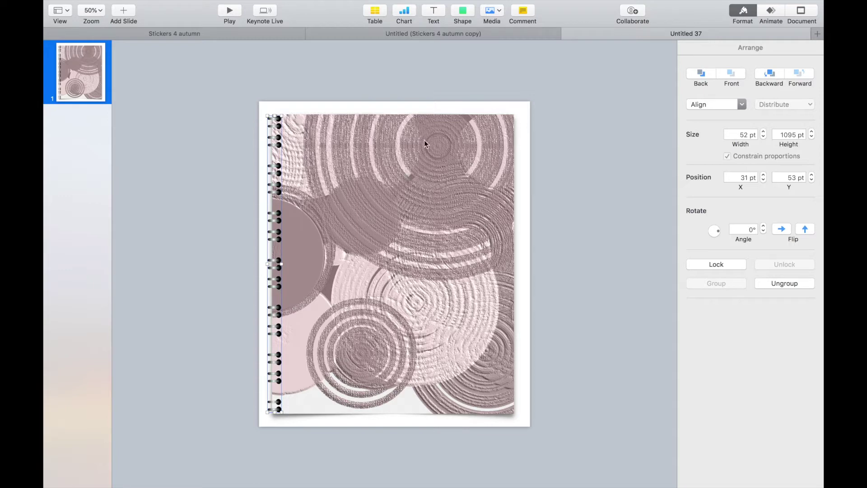
Step: Add a slightly larger rectangle with the same image fill behind the cover and give it a curved shadow with 7 pt offset
{"action": "left_click", "coordinate": [465, 11]}
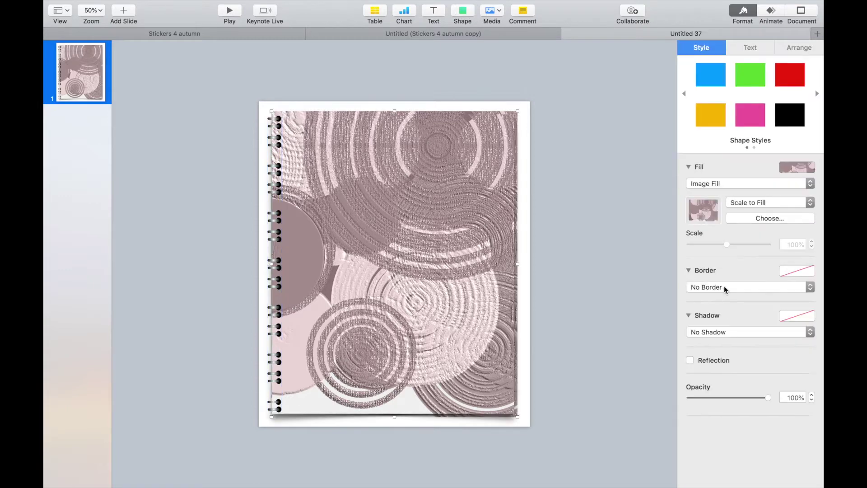
{"action": "left_click", "coordinate": [724, 334]}
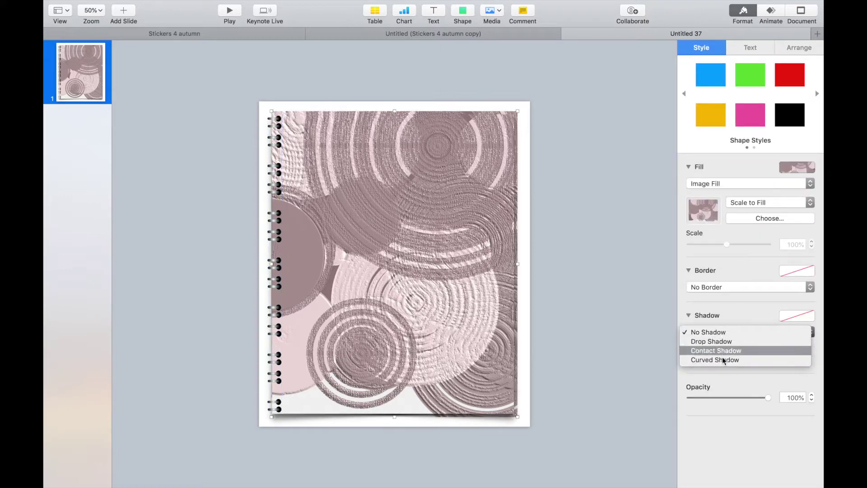
{"action": "left_click", "coordinate": [725, 360]}
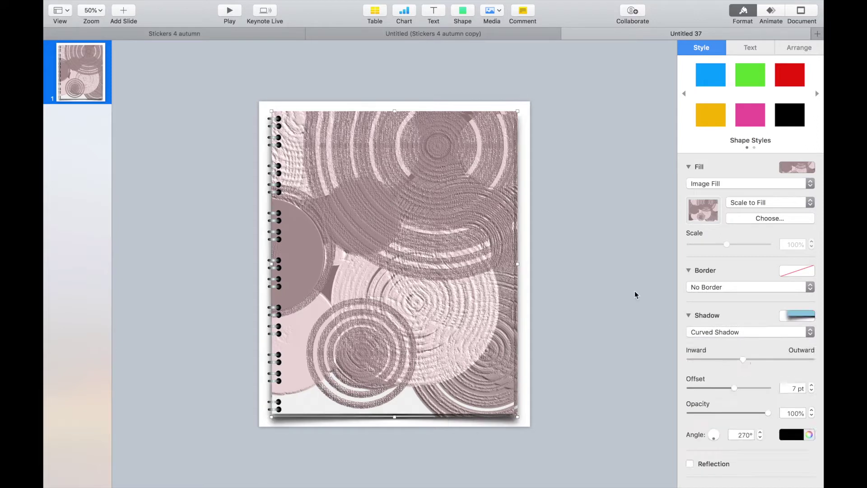
Step: Add a rounded rectangle as a wide label, centred horizontally on the upper part of the cover
{"action": "left_click", "coordinate": [470, 9]}
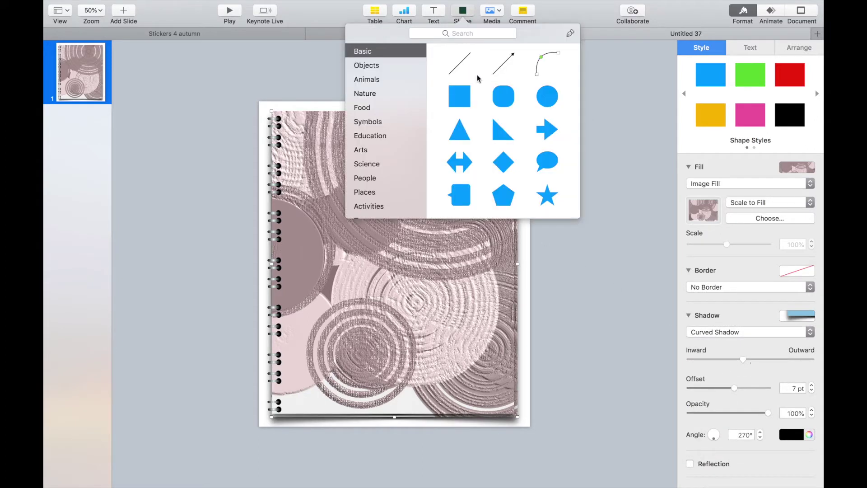
{"action": "left_click", "coordinate": [503, 96]}
{"action": "left_click_drag", "start_coordinate": [392, 260], "coordinate": [456, 216]}
Step: Fill the rounded label with white and give it a drop shadow
{"action": "left_click", "coordinate": [695, 200]}
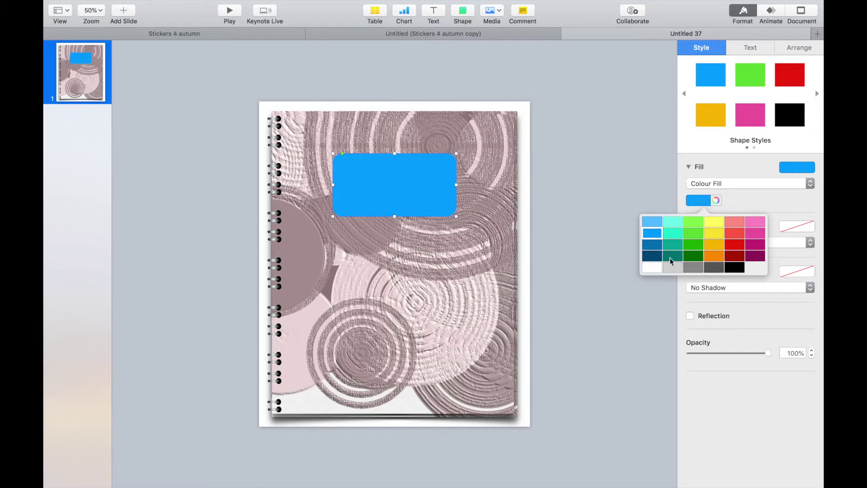
{"action": "left_click", "coordinate": [657, 269]}
{"action": "left_click", "coordinate": [704, 288]}
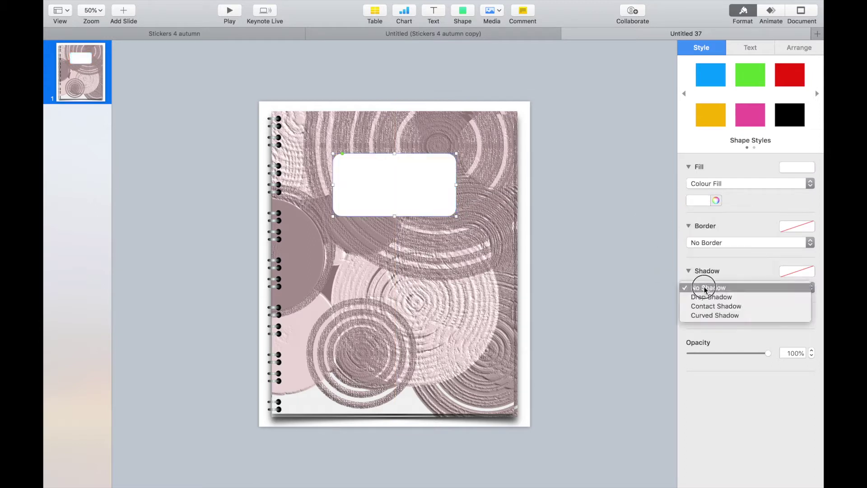
{"action": "left_click", "coordinate": [708, 297]}
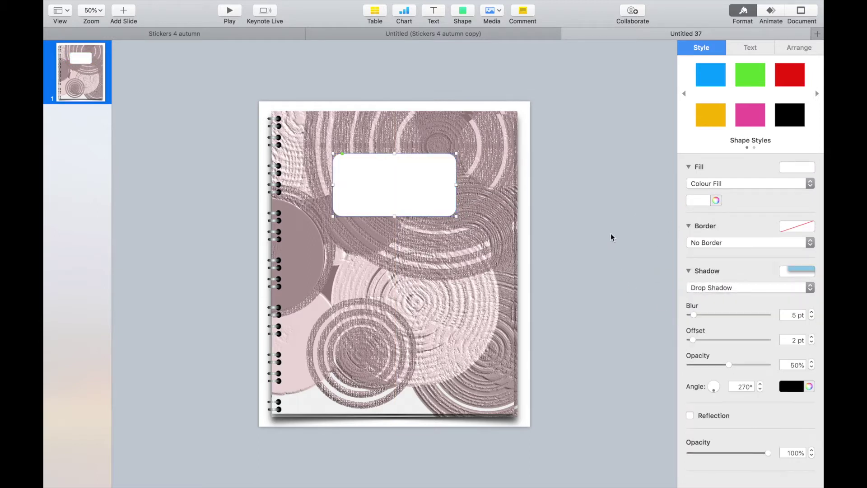
Step: Adjust the corner rounding of the white title label
{"action": "left_click", "coordinate": [602, 221]}
{"action": "left_click", "coordinate": [447, 206]}
{"action": "left_click_drag", "start_coordinate": [345, 159], "coordinate": [339, 154]}
{"action": "left_click", "coordinate": [480, 99]}
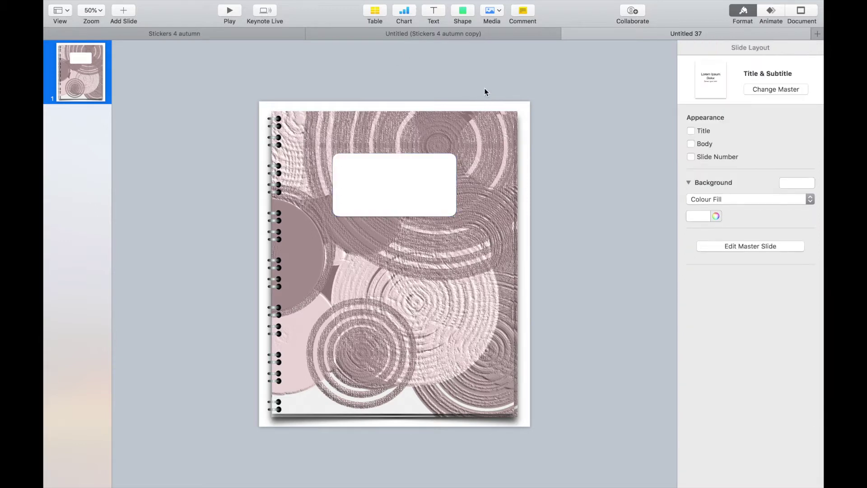
Step: Add a text box reading "Planner 2020-21" to the cover
{"action": "left_click", "coordinate": [436, 173]}
{"action": "left_click", "coordinate": [433, 13]}
{"action": "type", "text": "Planner"}
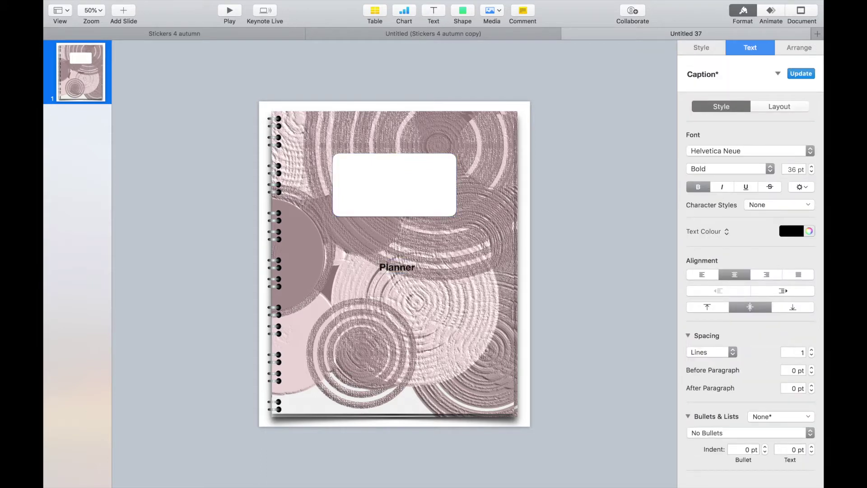
{"action": "type", "text": " 2020-21"}
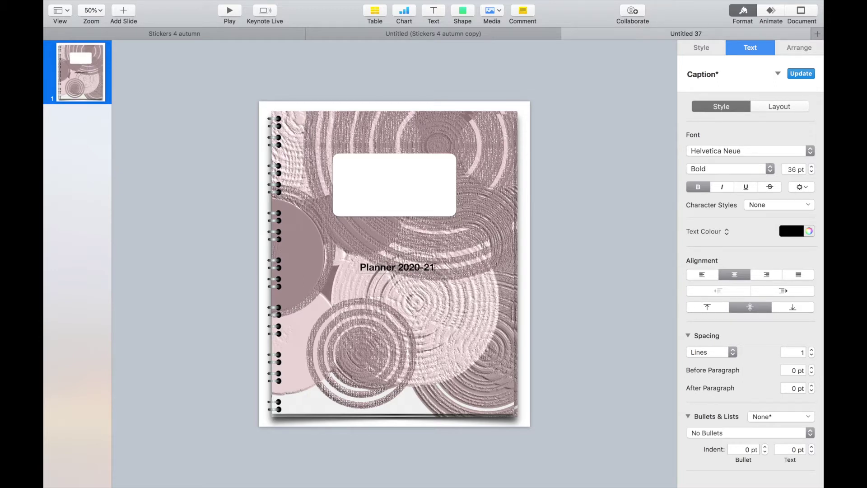
Step: Set the cover title in the "better - Personal Use" font, with the word Planner in mauve
{"action": "left_click_drag", "start_coordinate": [436, 266], "coordinate": [311, 264]}
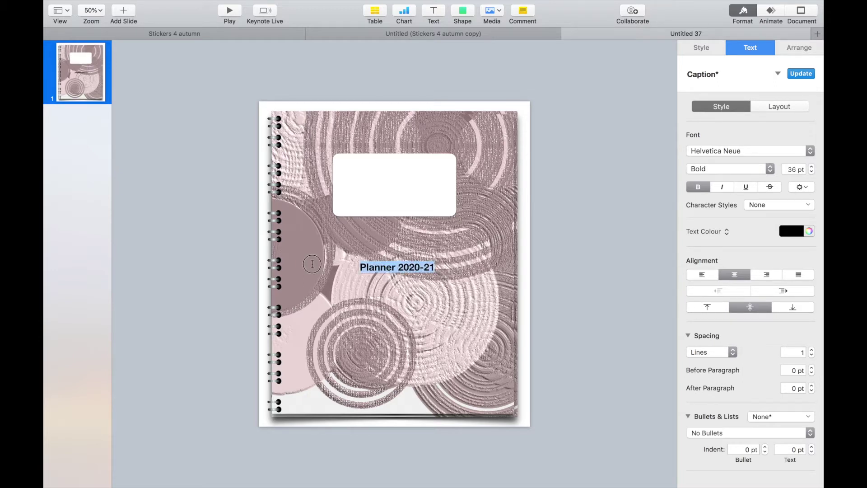
{"action": "left_click", "coordinate": [706, 154]}
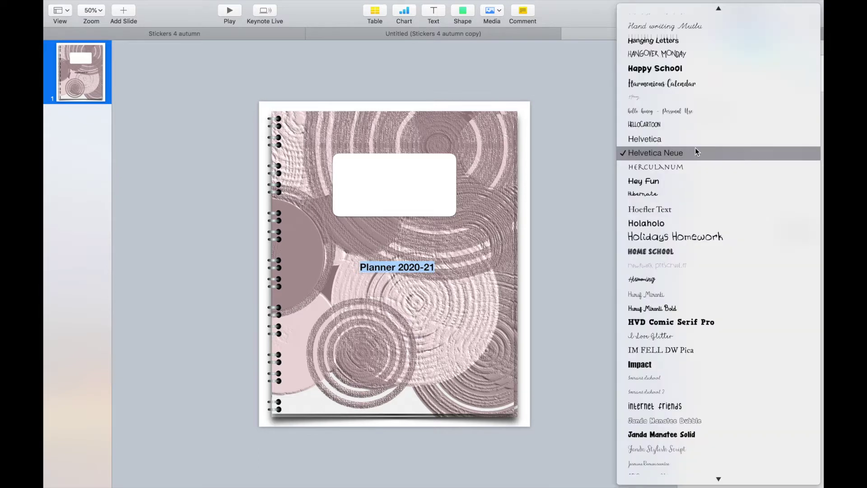
{"action": "scroll", "coordinate": [695, 148], "scroll_direction": "up", "scroll_amount": 3}
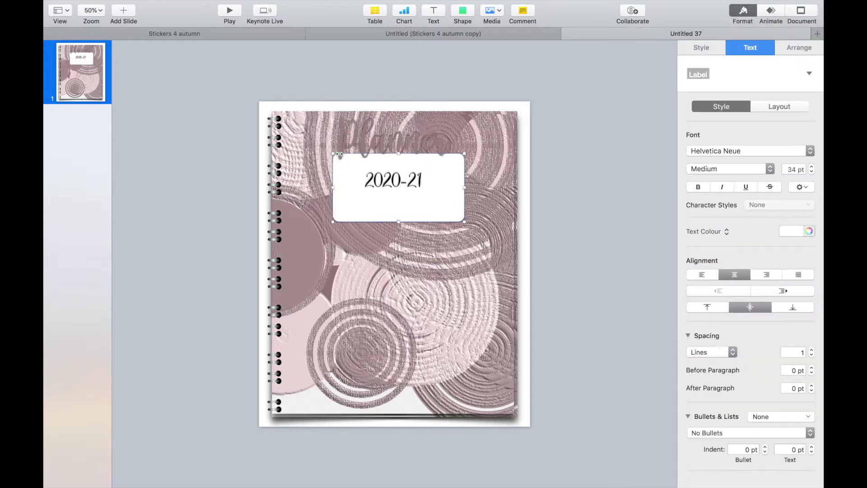
Step: Tighten the white label's corners and place the Planner title on it above 2020-21
{"action": "left_click_drag", "start_coordinate": [336, 152], "coordinate": [335, 154]}
{"action": "left_click_drag", "start_coordinate": [361, 144], "coordinate": [366, 177]}
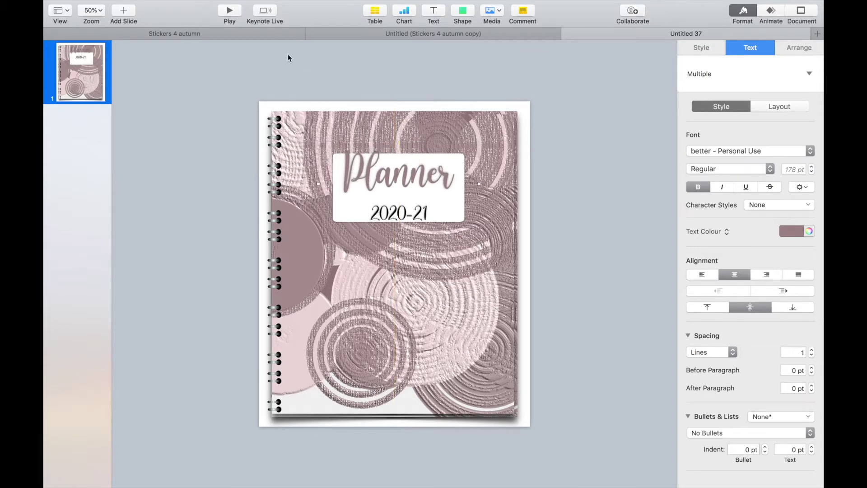
{"action": "left_click", "coordinate": [168, 73]}
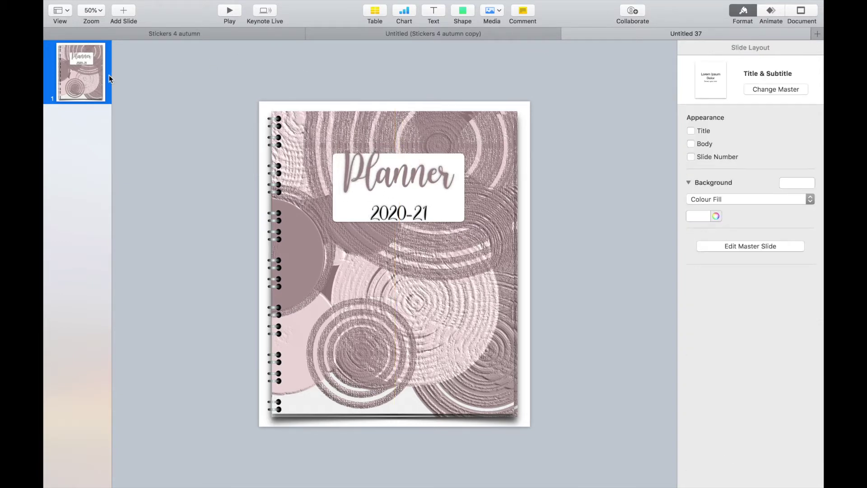
Step: Put a white wooden plank image behind the planner and duplicate the cover slide as slide 2
{"action": "left_click", "coordinate": [81, 78]}
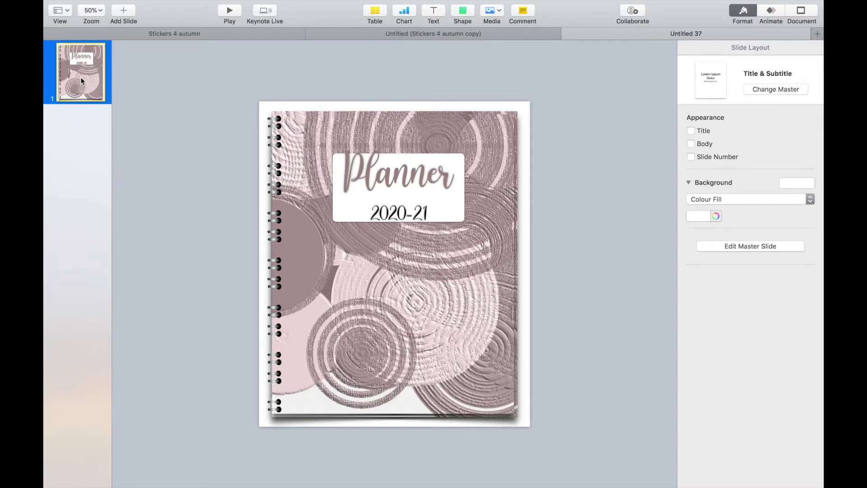
{"action": "left_click", "coordinate": [283, 100]}
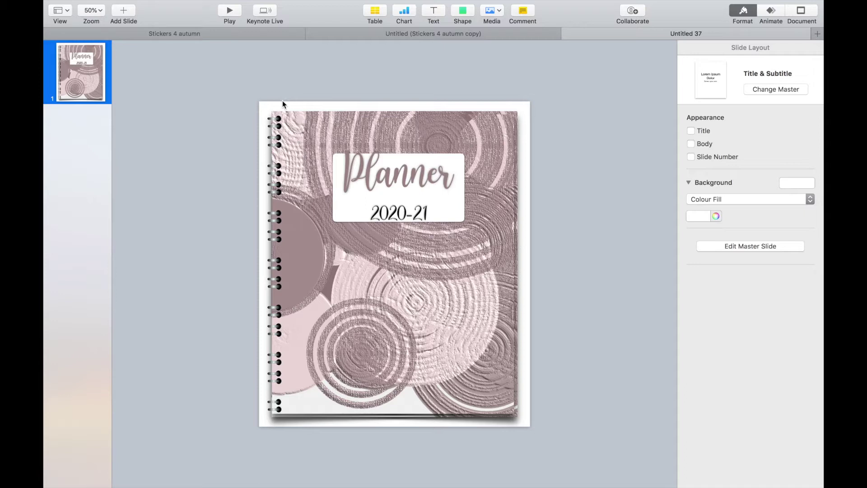
{"action": "left_click_drag", "start_coordinate": [282, 104], "coordinate": [70, 61]}
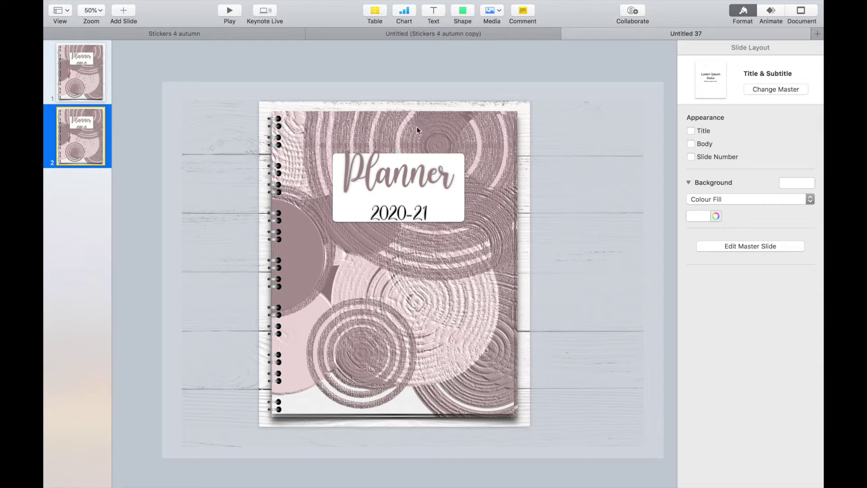
Step: Change the front cover rectangle on slide 2 from the image fill to a white colour fill
{"action": "left_click", "coordinate": [470, 130]}
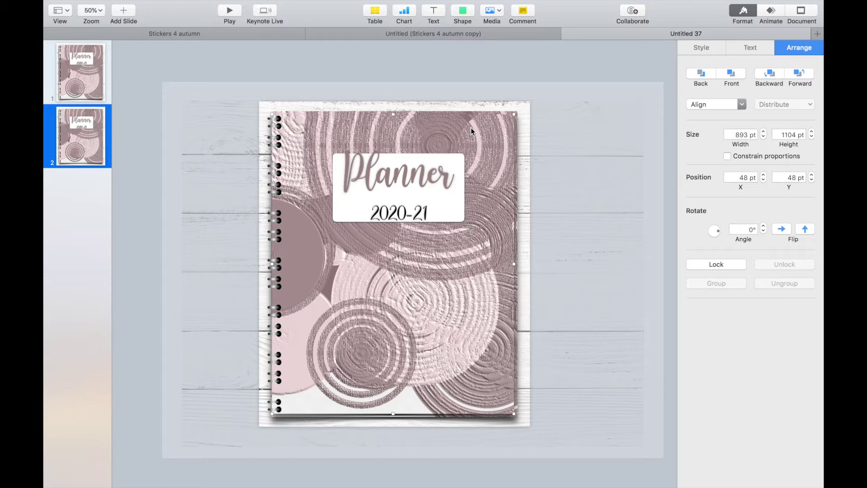
{"action": "left_click", "coordinate": [707, 45]}
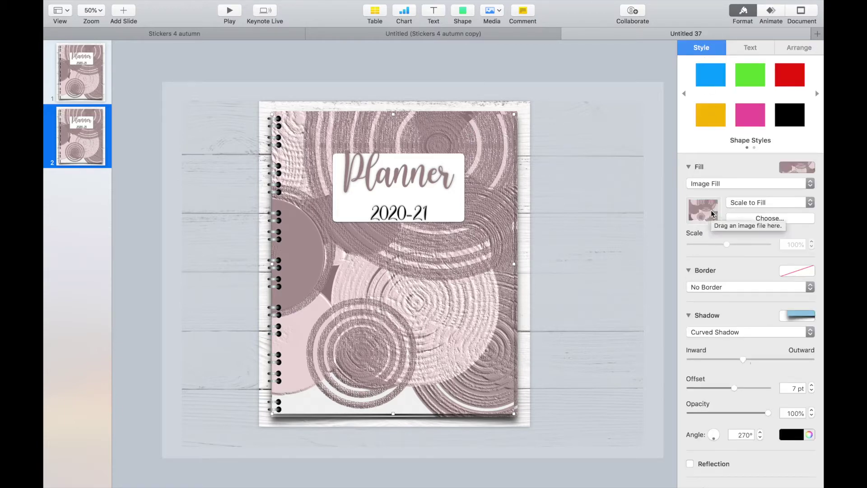
{"action": "left_click", "coordinate": [708, 183]}
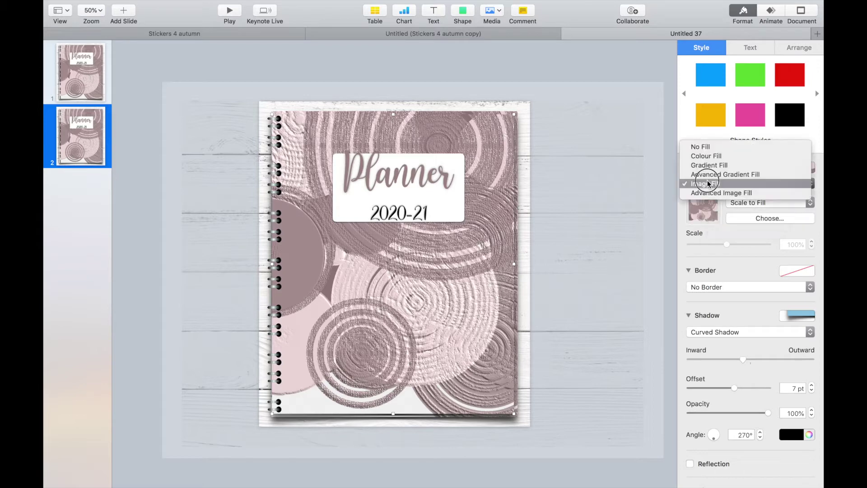
{"action": "left_click", "coordinate": [707, 156]}
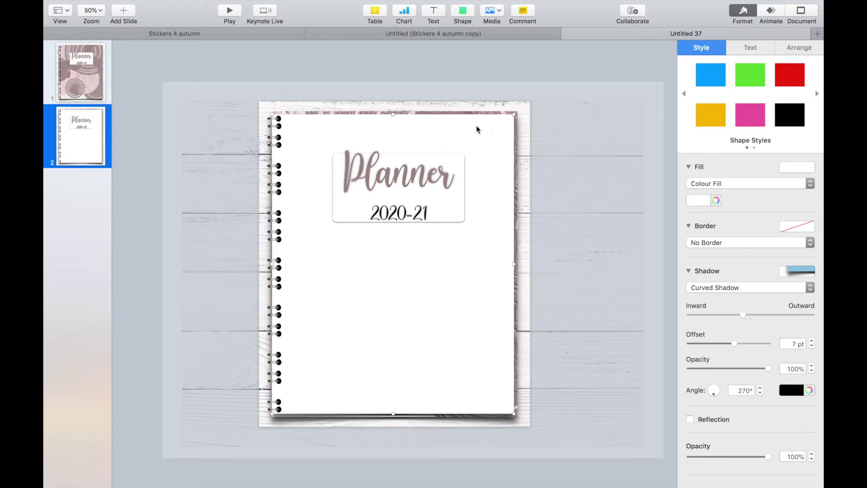
Step: Delete the title text and its white label from slide 2
{"action": "left_click", "coordinate": [449, 168]}
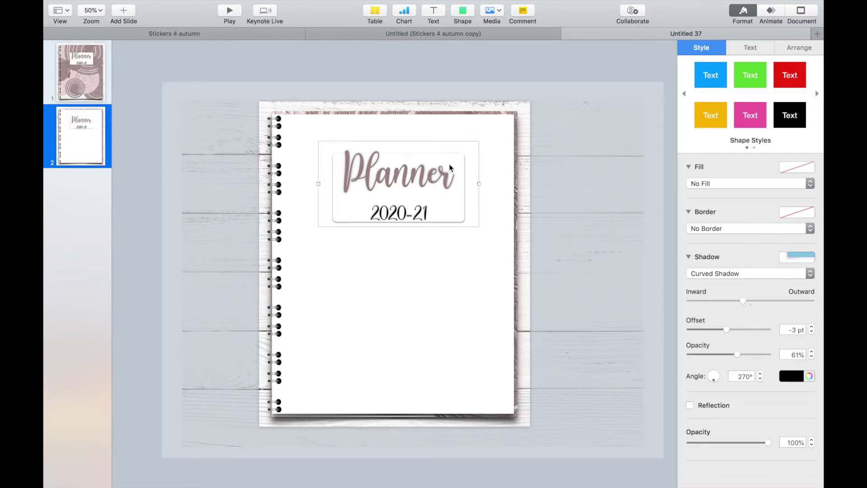
{"action": "key", "text": "Delete"}
{"action": "left_click", "coordinate": [447, 189]}
{"action": "key", "text": "Delete"}
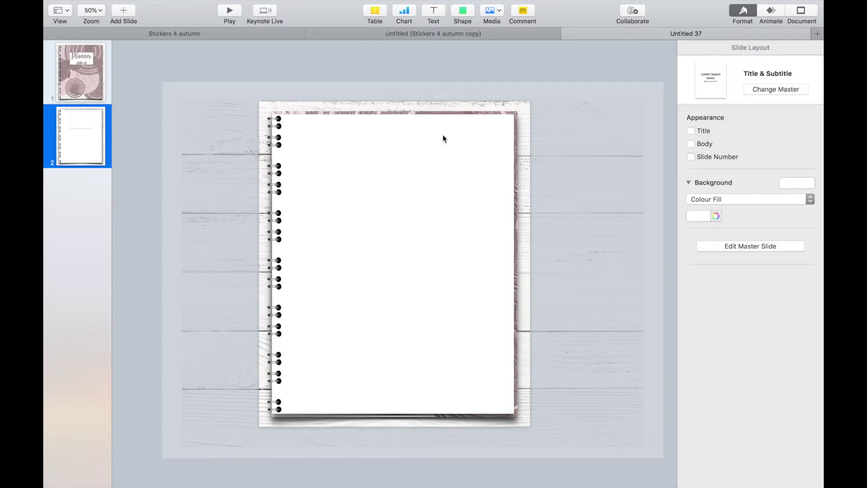
Step: Place a copy of the patterned back cover to the left of the ring binding on slide 2, forming the opened cover
{"action": "left_click", "coordinate": [517, 116]}
{"action": "left_click", "coordinate": [517, 111]}
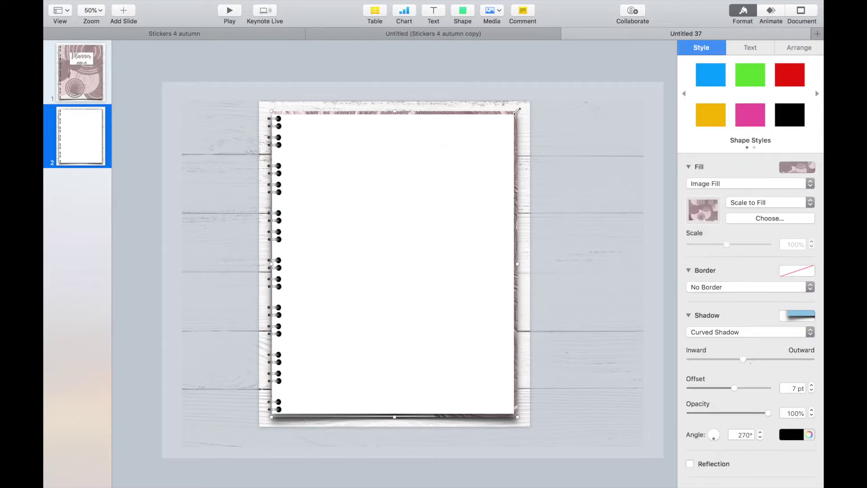
{"action": "left_click_drag", "start_coordinate": [517, 110], "coordinate": [251, 127]}
{"action": "left_click", "coordinate": [795, 48]}
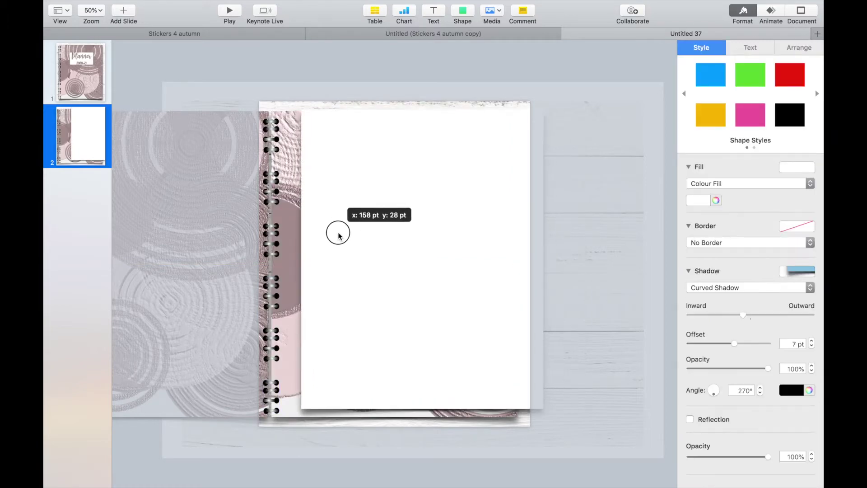
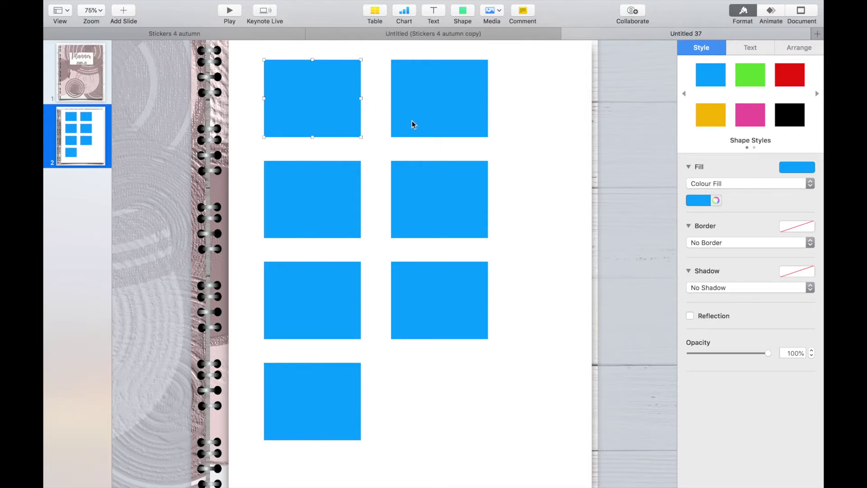
Step: Change the colour fill of all seven blue rectangles on slide 2 to white
{"action": "left_click", "coordinate": [440, 110], "text": "shift"}
{"action": "left_click", "coordinate": [429, 205], "text": "shift"}
{"action": "left_click", "coordinate": [328, 299], "text": "shift"}
{"action": "left_click", "coordinate": [430, 295], "text": "shift"}
{"action": "left_click", "coordinate": [324, 392], "text": "shift"}
{"action": "left_click", "coordinate": [710, 186]}
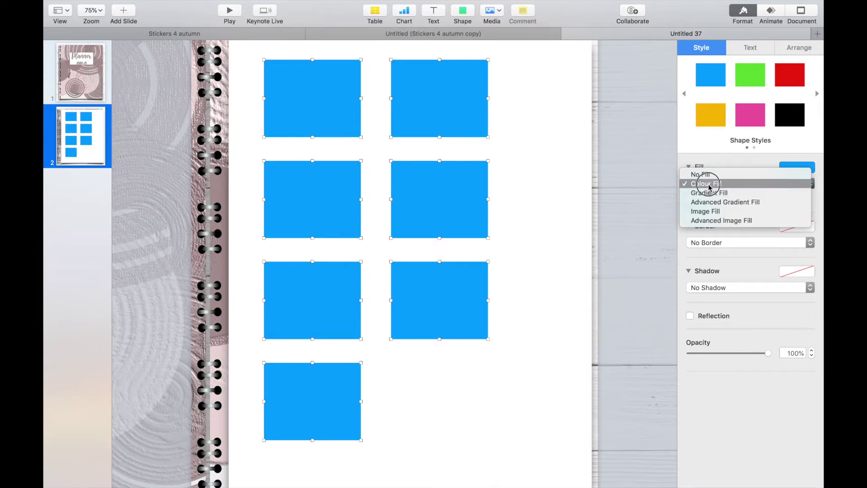
{"action": "left_click", "coordinate": [707, 183]}
{"action": "left_click", "coordinate": [702, 200]}
{"action": "left_click", "coordinate": [656, 269]}
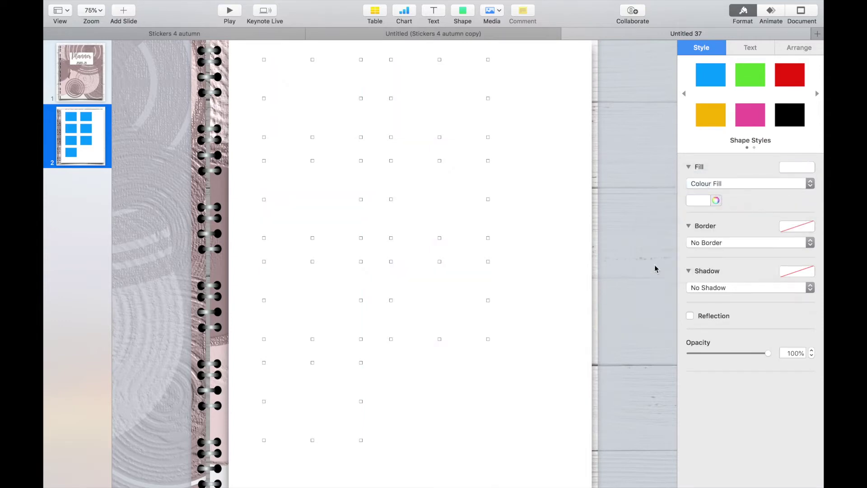
Step: Give the seven white boxes a black 1 pt line border
{"action": "left_click", "coordinate": [742, 244]}
{"action": "left_click", "coordinate": [722, 251]}
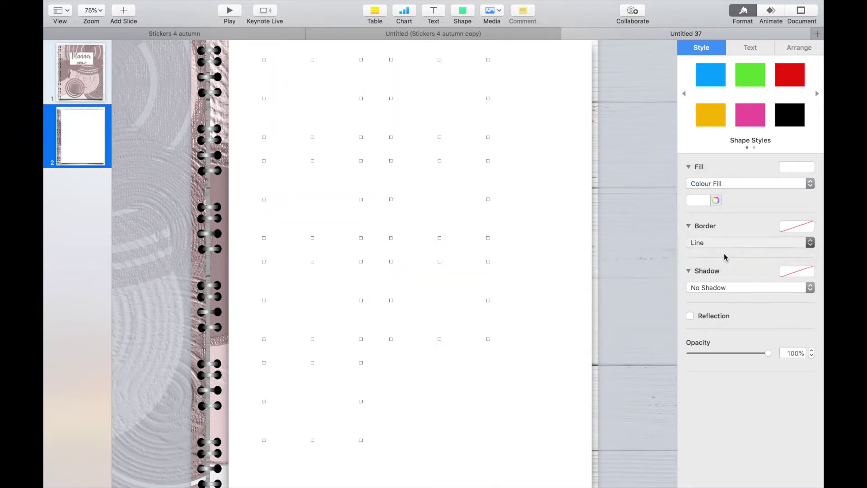
{"action": "left_click", "coordinate": [811, 262]}
{"action": "left_click", "coordinate": [811, 262]}
{"action": "left_click", "coordinate": [812, 262]}
{"action": "left_click", "coordinate": [812, 263]}
Step: Add a curved shadow bent slightly outward to the seven boxes and set their border to 0.75 pt
{"action": "left_click", "coordinate": [741, 301]}
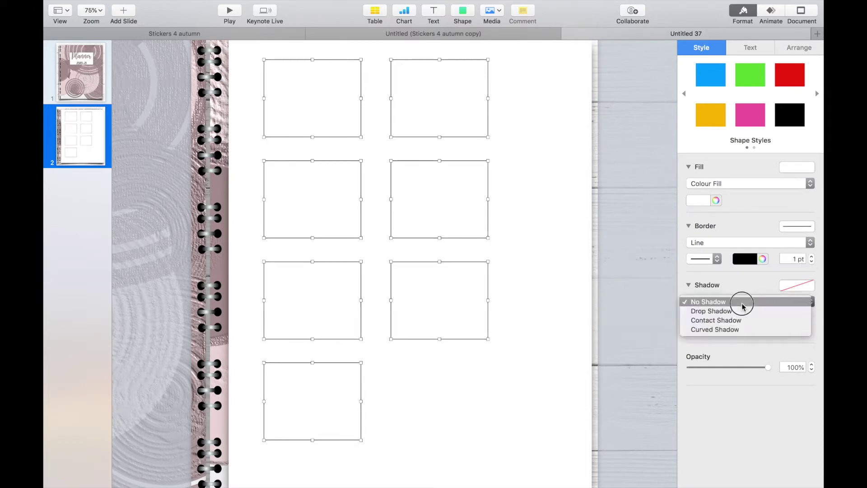
{"action": "left_click", "coordinate": [736, 330]}
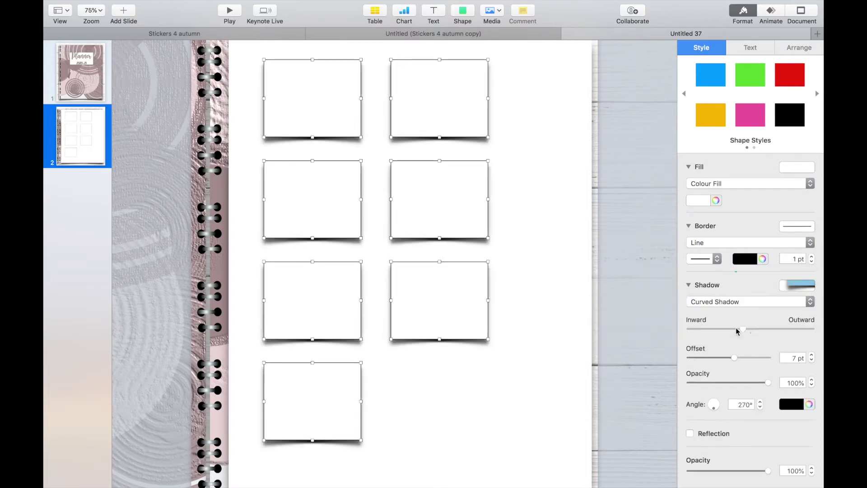
{"action": "left_click_drag", "start_coordinate": [744, 330], "coordinate": [753, 331]}
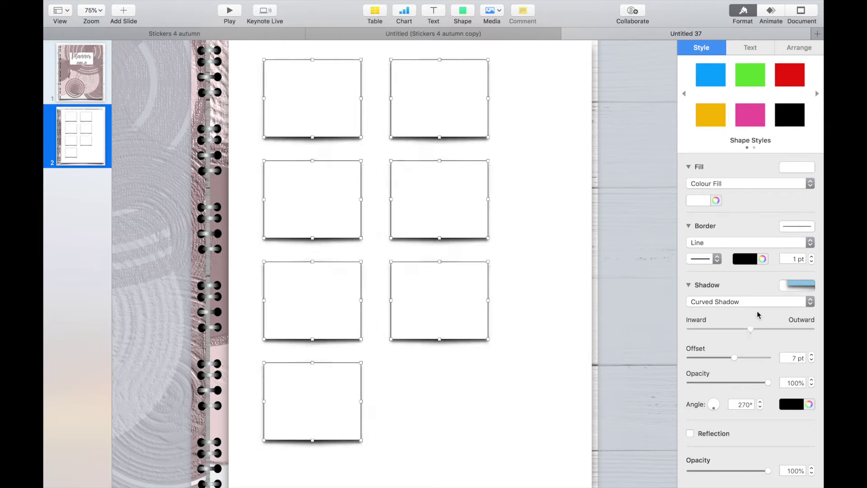
{"action": "left_click", "coordinate": [813, 261]}
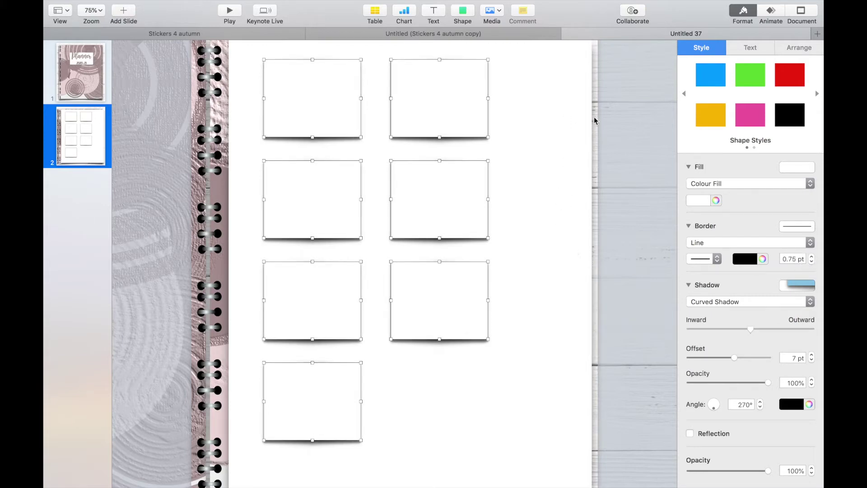
Step: Move the seven boxes down together to leave room for a heading above them
{"action": "left_click", "coordinate": [96, 13]}
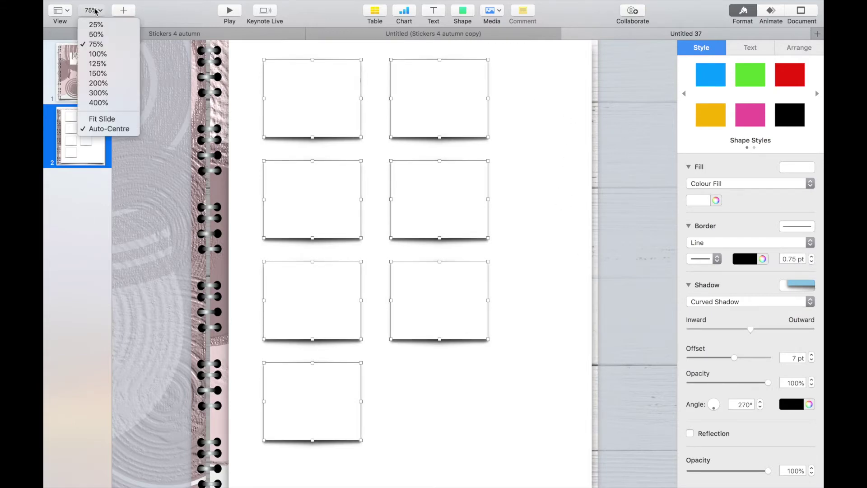
{"action": "left_click", "coordinate": [100, 38]}
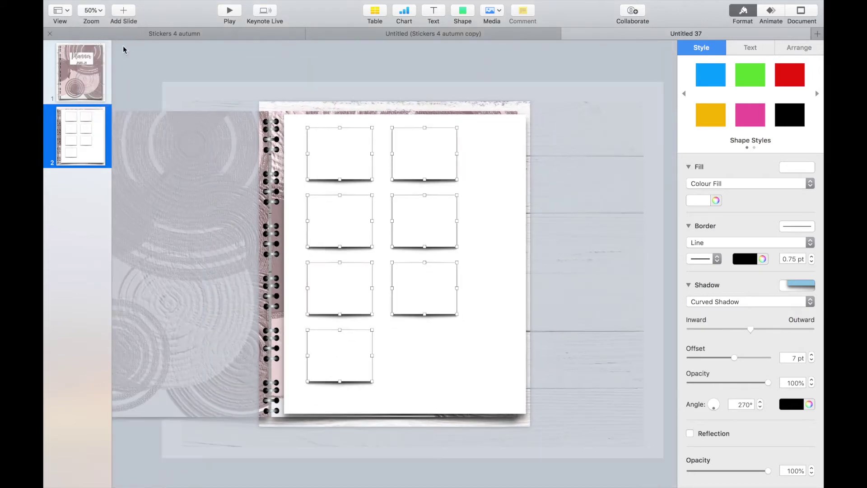
{"action": "left_click_drag", "start_coordinate": [343, 153], "coordinate": [343, 162]}
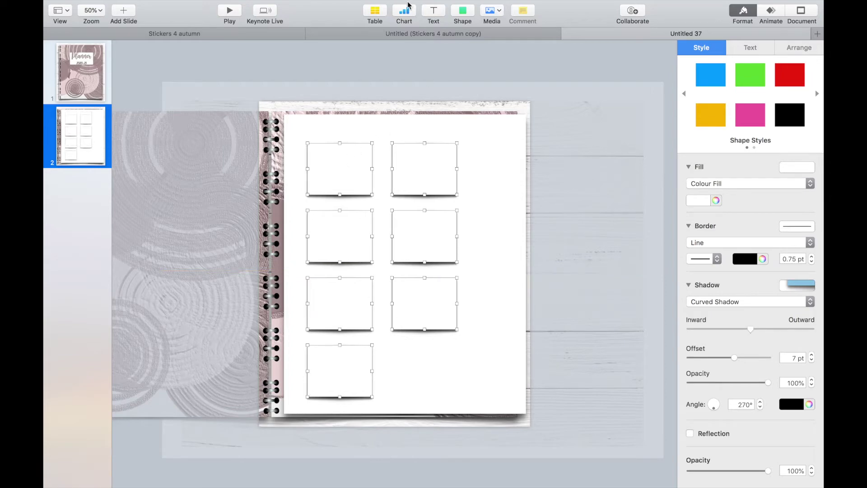
Step: Insert the image IMG_1567.PNG from the STICKERS folder onto slide 2
{"action": "mouse_move", "coordinate": [273, 4]}
{"action": "left_click", "coordinate": [166, 6]}
{"action": "left_click", "coordinate": [194, 173]}
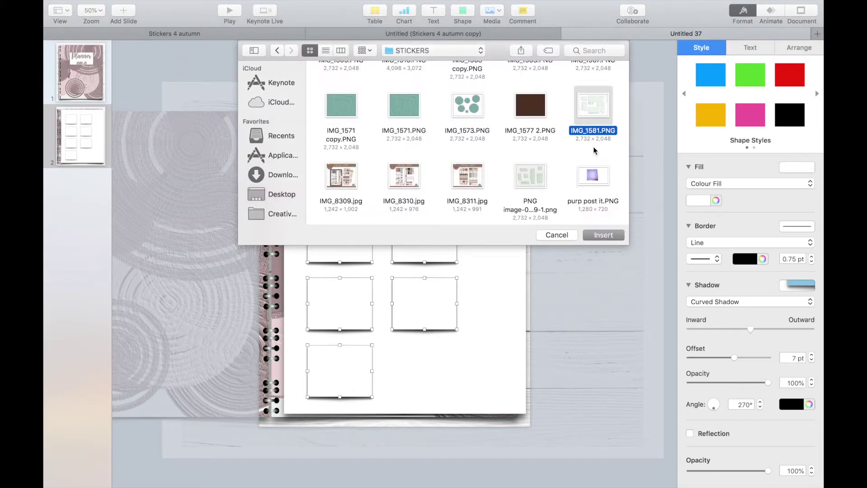
{"action": "key", "text": "Up"}
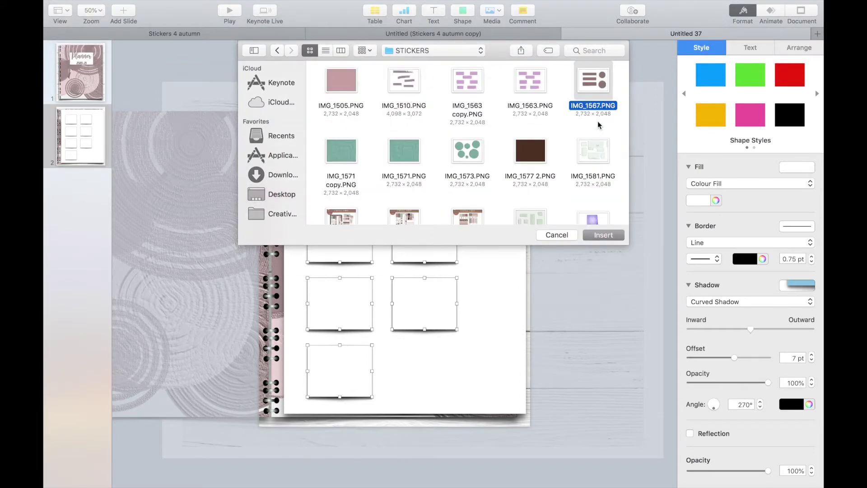
{"action": "double_click", "coordinate": [593, 81]}
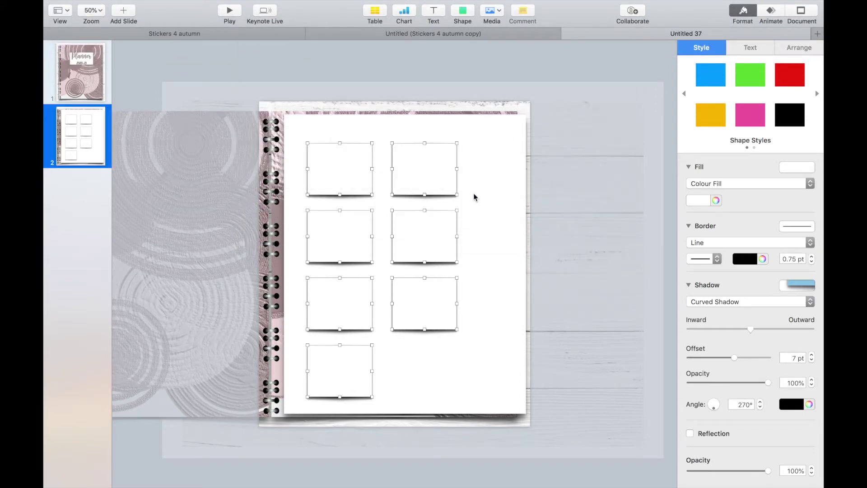
Step: Crop the inserted sticker image so that only its uppermost mauve bar remains
{"action": "double_click", "coordinate": [521, 292]}
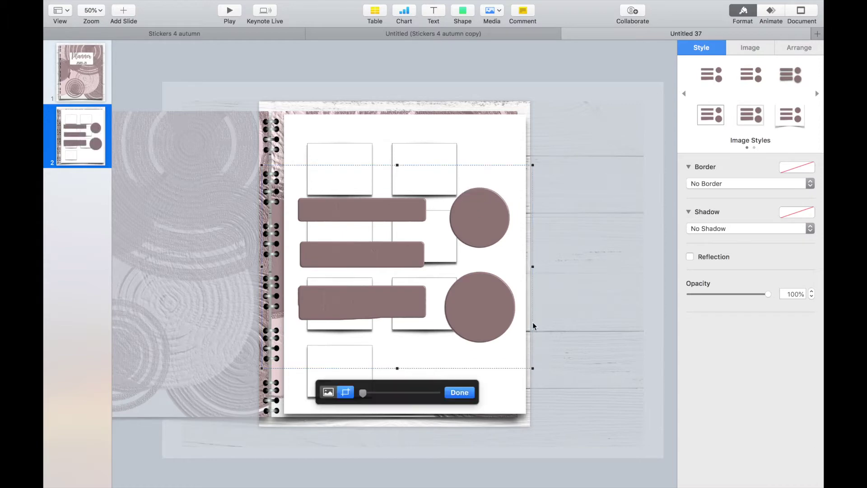
{"action": "left_click_drag", "start_coordinate": [532, 368], "coordinate": [432, 223]}
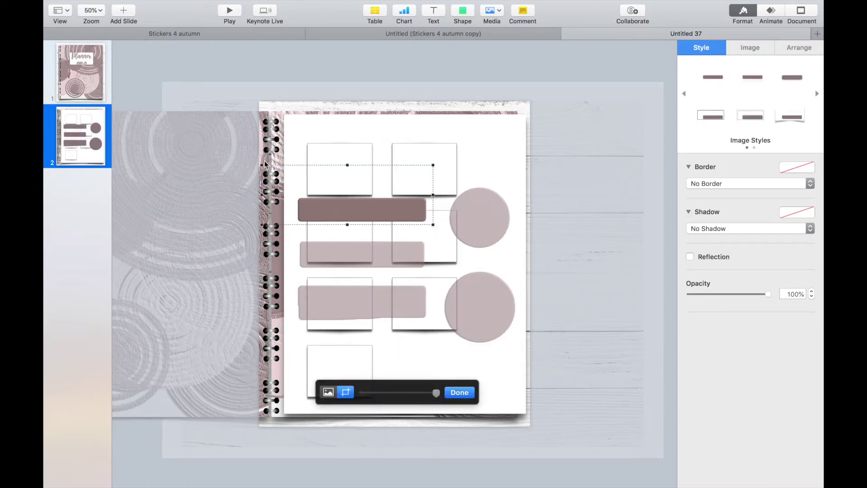
{"action": "left_click_drag", "start_coordinate": [262, 164], "coordinate": [293, 194]}
{"action": "left_click", "coordinate": [489, 159]}
Step: Shrink the mauve bar to a small label and place a copy over the upper-left edge of each of the seven boxes
{"action": "left_click", "coordinate": [408, 210]}
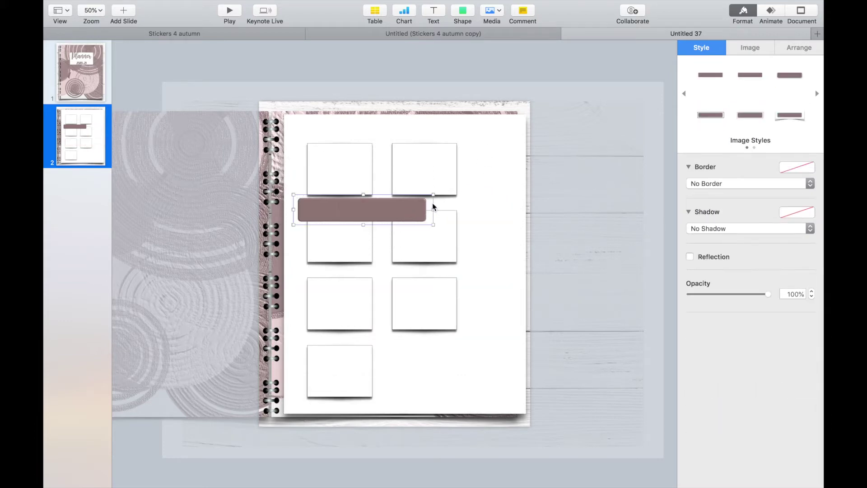
{"action": "left_click_drag", "start_coordinate": [433, 194], "coordinate": [420, 277]}
{"action": "left_click", "coordinate": [340, 221]}
{"action": "left_click", "coordinate": [575, 146]}
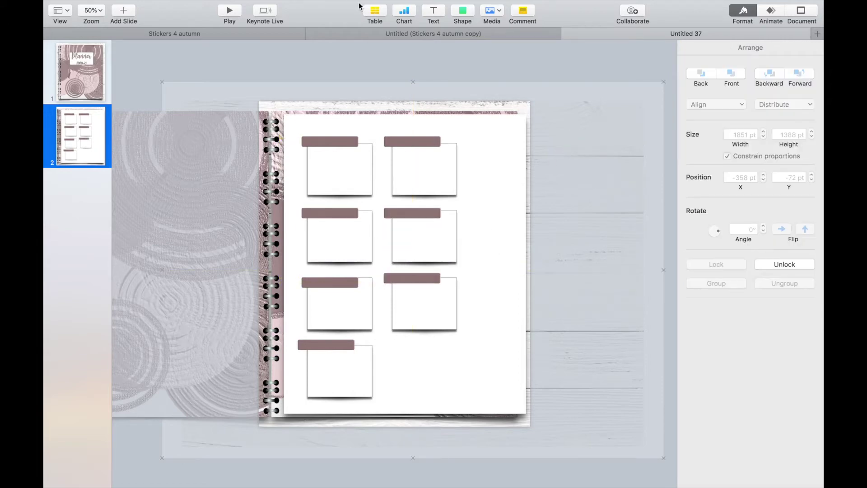
Step: Insert the light grey dotted-paper image and enlarge it beside the right column of boxes
{"action": "mouse_move", "coordinate": [229, 11]}
{"action": "left_click", "coordinate": [177, 6]}
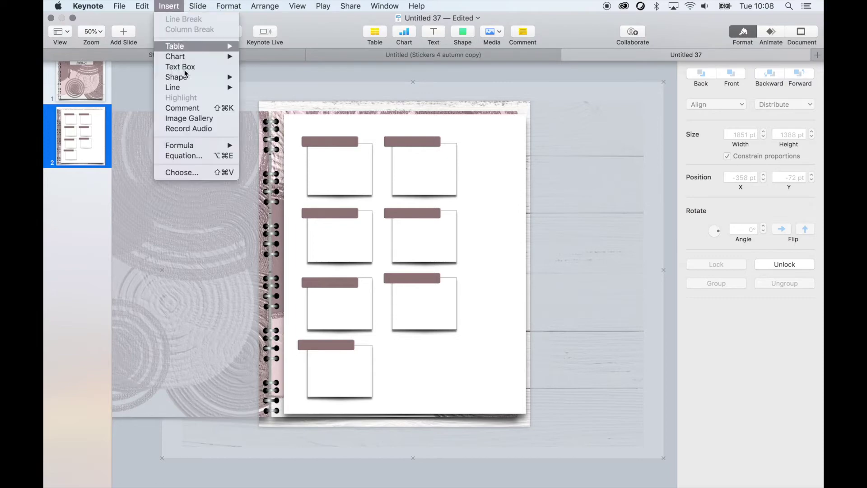
{"action": "key", "text": "Escape"}
{"action": "key", "text": "super+shift+v"}
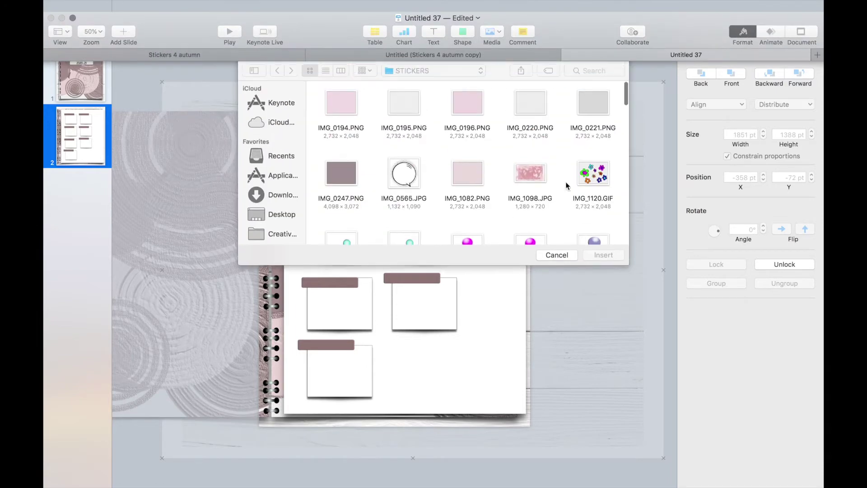
{"action": "double_click", "coordinate": [416, 92]}
{"action": "left_click_drag", "start_coordinate": [527, 168], "coordinate": [486, 165]}
{"action": "left_click", "coordinate": [205, 261]}
{"action": "left_click", "coordinate": [280, 309]}
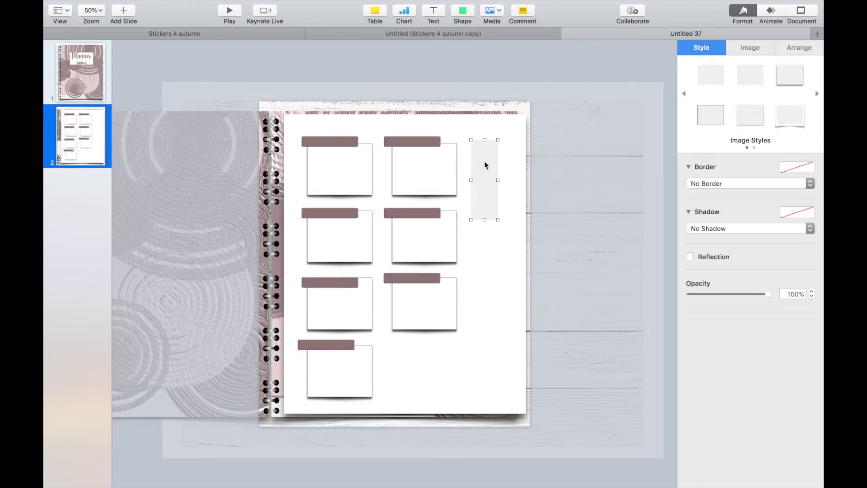
{"action": "left_click_drag", "start_coordinate": [497, 219], "coordinate": [562, 361]}
{"action": "left_click_drag", "start_coordinate": [513, 321], "coordinate": [500, 318]}
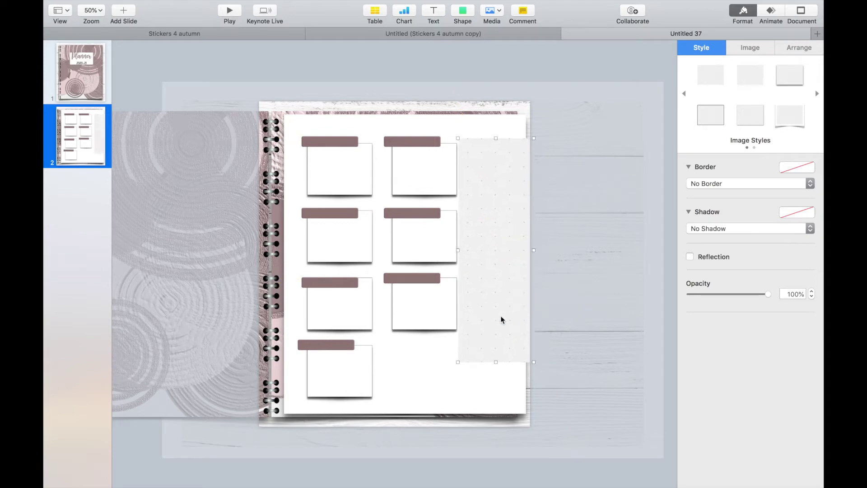
Step: Crop the dotted-paper image to a narrow column and position it between the boxes and the page's right edge
{"action": "double_click", "coordinate": [500, 316]}
{"action": "left_click_drag", "start_coordinate": [533, 256], "coordinate": [504, 248]}
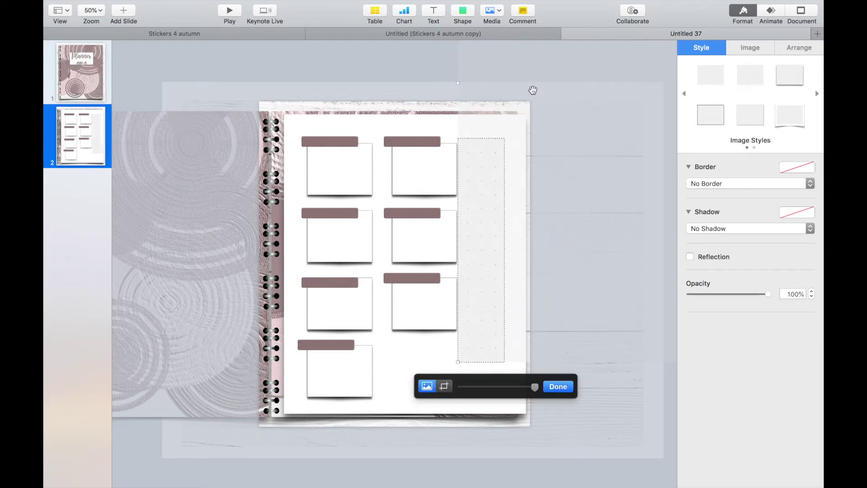
{"action": "left_click", "coordinate": [392, 59]}
{"action": "left_click_drag", "start_coordinate": [493, 179], "coordinate": [501, 190]}
Step: Crop the lower part of the dotted column so it ends level with the third row of boxes
{"action": "double_click", "coordinate": [490, 309]}
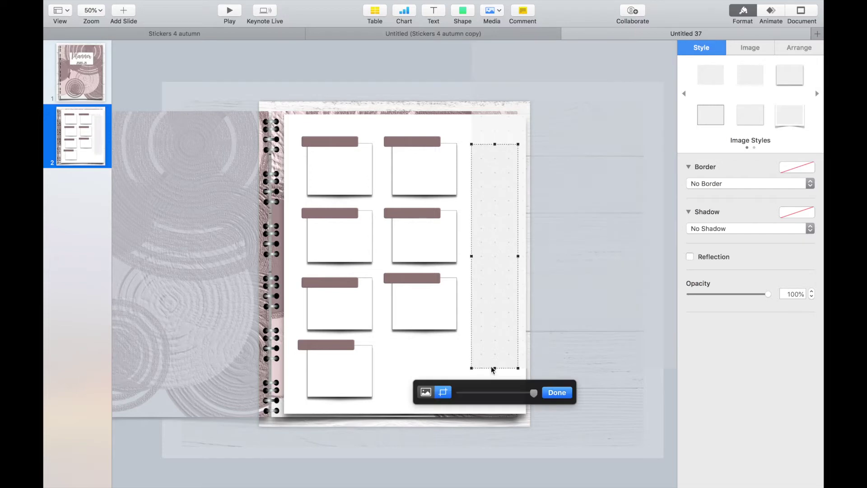
{"action": "left_click_drag", "start_coordinate": [495, 368], "coordinate": [494, 329]}
{"action": "left_click", "coordinate": [577, 296]}
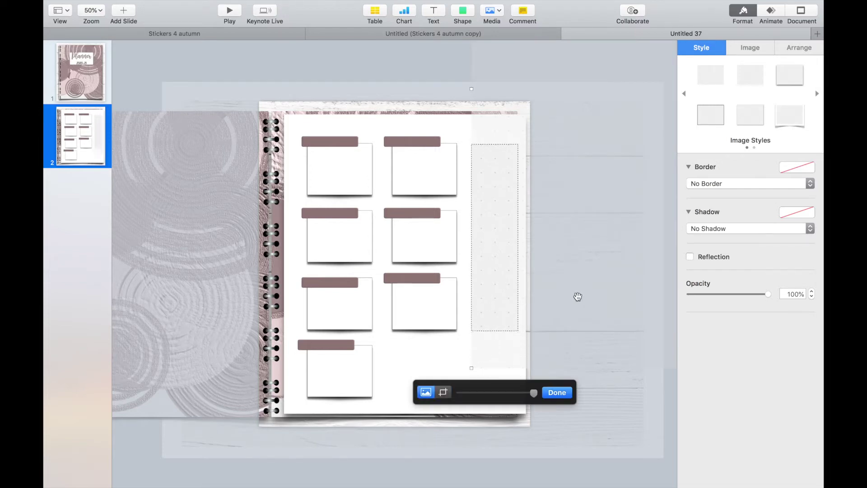
{"action": "left_click", "coordinate": [424, 75]}
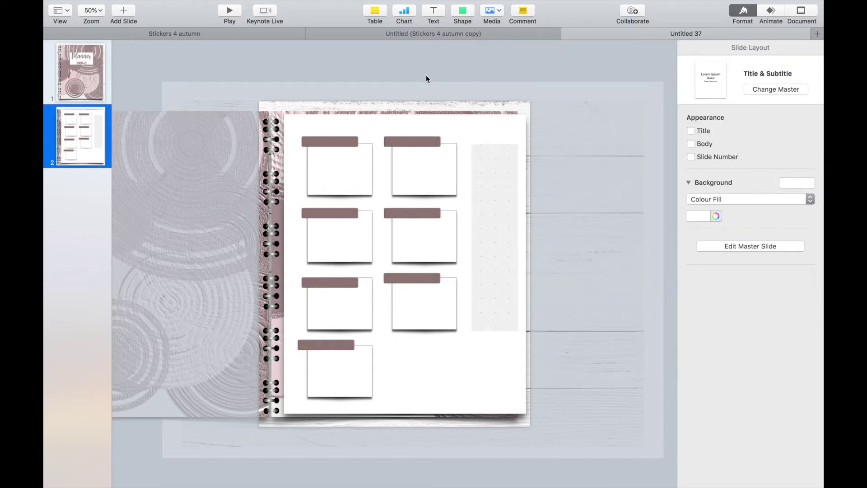
Step: Add a text box reading "October 2020" above the first box on the planner page
{"action": "left_click", "coordinate": [434, 12]}
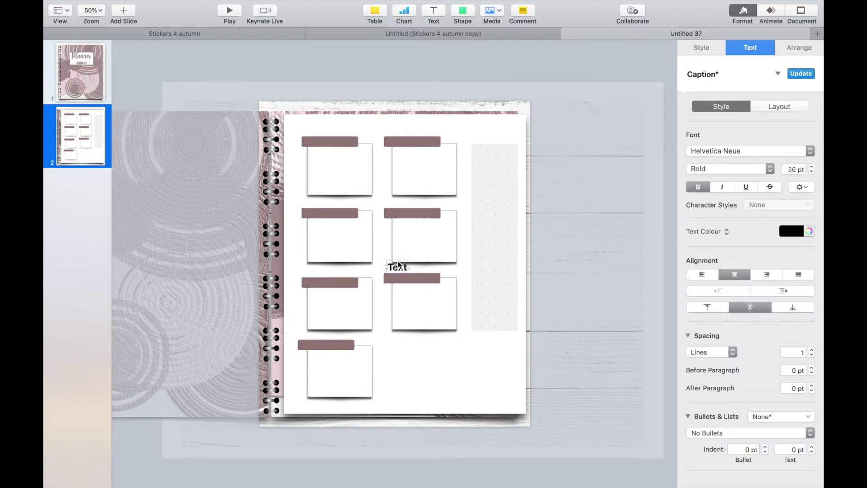
{"action": "left_click_drag", "start_coordinate": [399, 269], "coordinate": [314, 126]}
{"action": "type", "text": "Octo"}
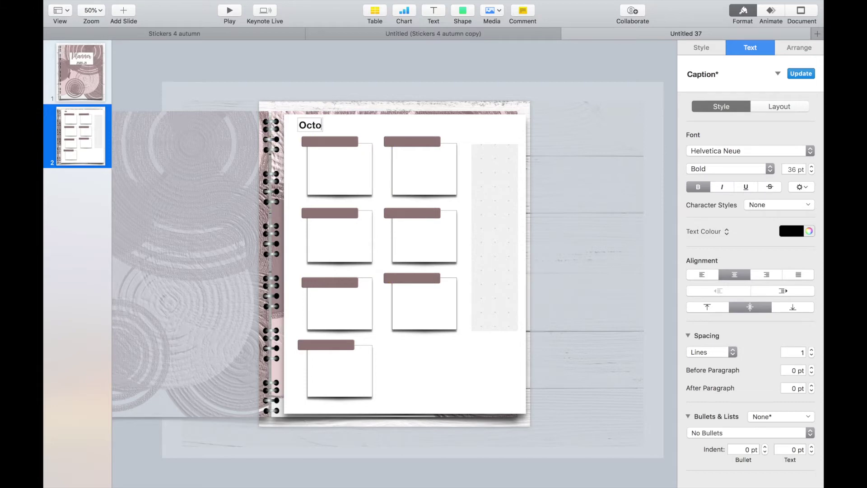
{"action": "type", "text": "ber 2020"}
{"action": "left_click", "coordinate": [307, 89]}
Step: Change the "October 2020" heading's font to Frenchpress and align it with the left edge of the boxes
{"action": "left_click_drag", "start_coordinate": [322, 128], "coordinate": [345, 130]}
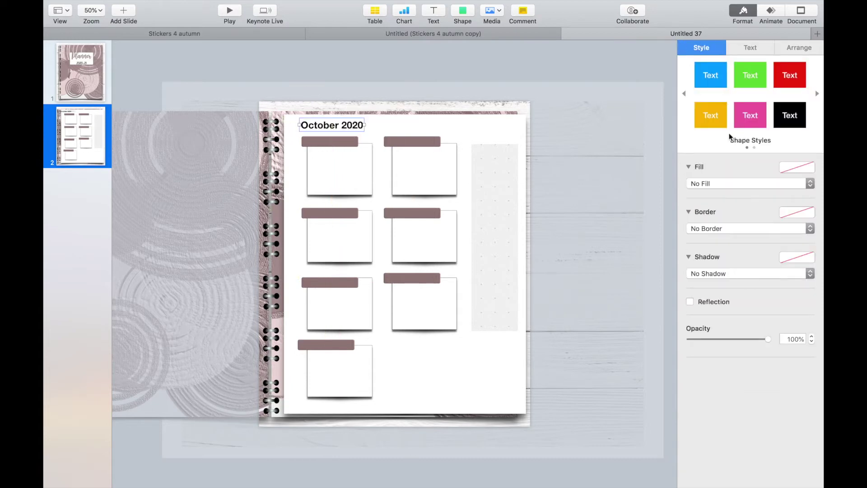
{"action": "left_click", "coordinate": [747, 49]}
{"action": "left_click", "coordinate": [726, 152]}
{"action": "left_click", "coordinate": [719, 81]}
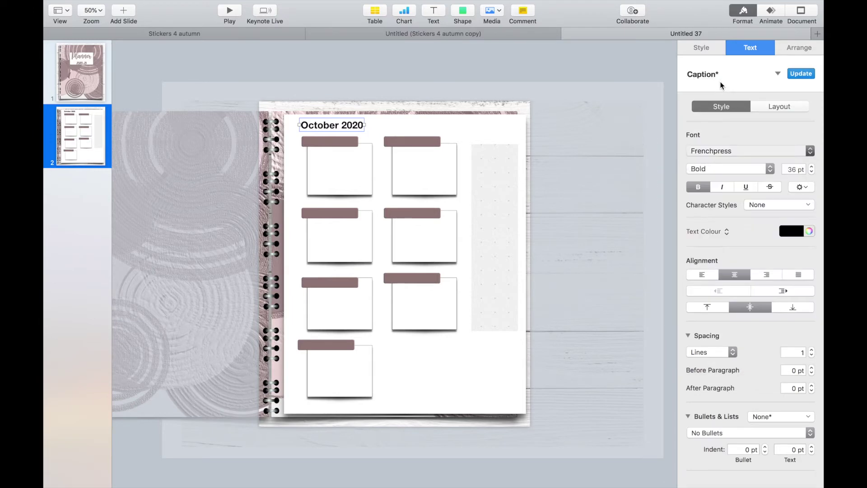
{"action": "left_click", "coordinate": [420, 73]}
{"action": "left_click_drag", "start_coordinate": [332, 128], "coordinate": [319, 127]}
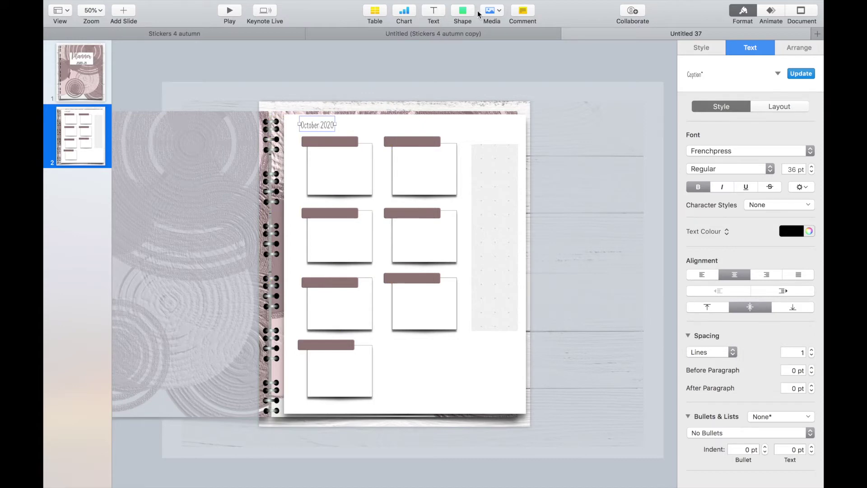
Step: Add a straight horizontal line at the upper right of the page, level with the heading
{"action": "left_click", "coordinate": [464, 14]}
{"action": "left_click", "coordinate": [459, 67]}
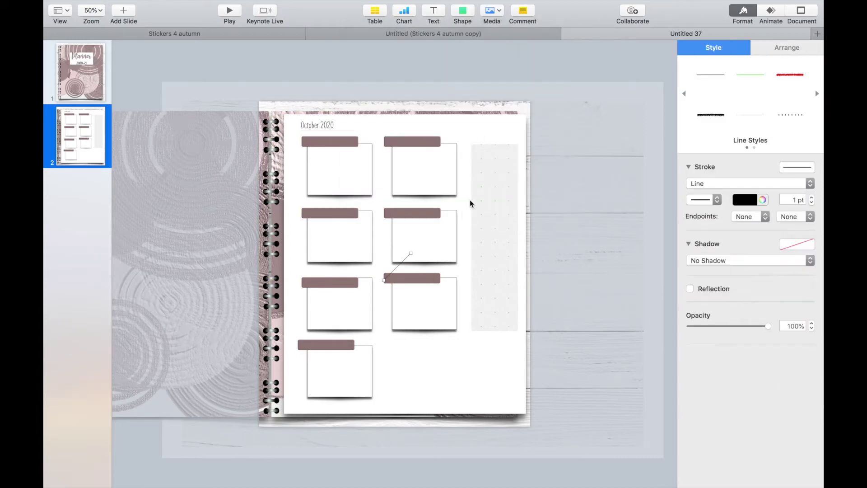
{"action": "left_click_drag", "start_coordinate": [410, 253], "coordinate": [509, 129]}
{"action": "left_click_drag", "start_coordinate": [442, 127], "coordinate": [454, 127]}
Step: Duplicate the "October 2020" heading, place the copy left of the horizontal line and change its text to "Date"
{"action": "left_click", "coordinate": [330, 125]}
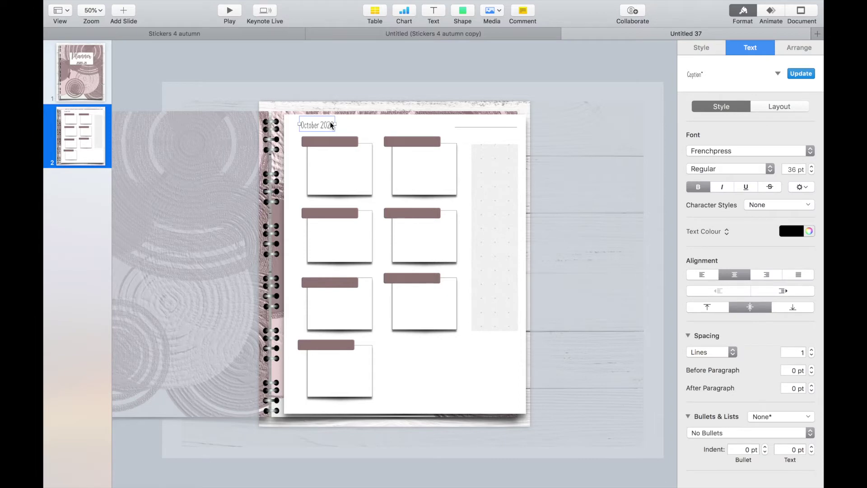
{"action": "key", "text": "super+d"}
{"action": "left_click_drag", "start_coordinate": [331, 125], "coordinate": [442, 124]}
{"action": "type", "text": "Date"}
{"action": "left_click", "coordinate": [446, 121]}
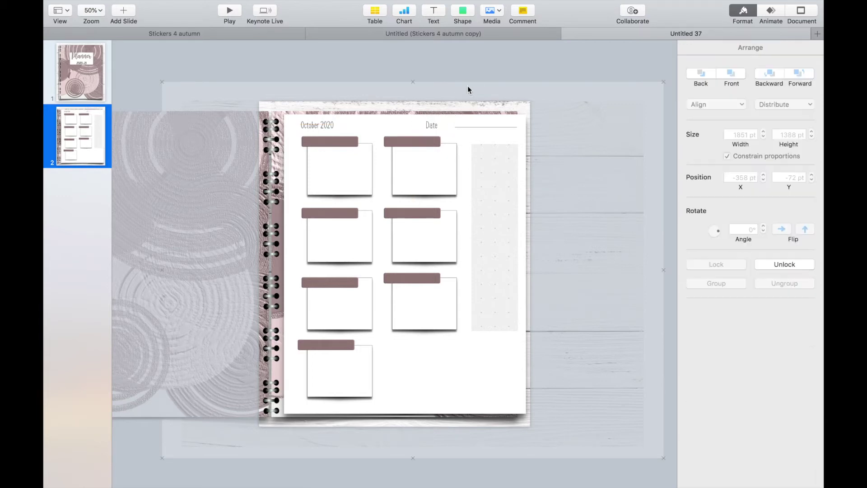
Step: Move the "Date" label closer to the horizontal line, then shorten the line and leave a small gap between them
{"action": "left_click_drag", "start_coordinate": [430, 120], "coordinate": [449, 127]}
{"action": "left_click", "coordinate": [511, 128]}
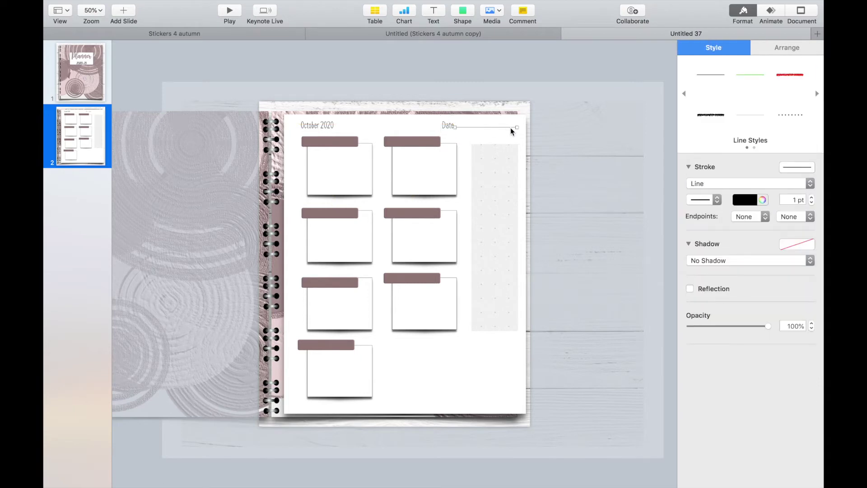
{"action": "left_click_drag", "start_coordinate": [516, 127], "coordinate": [456, 123]}
{"action": "left_click", "coordinate": [456, 126]}
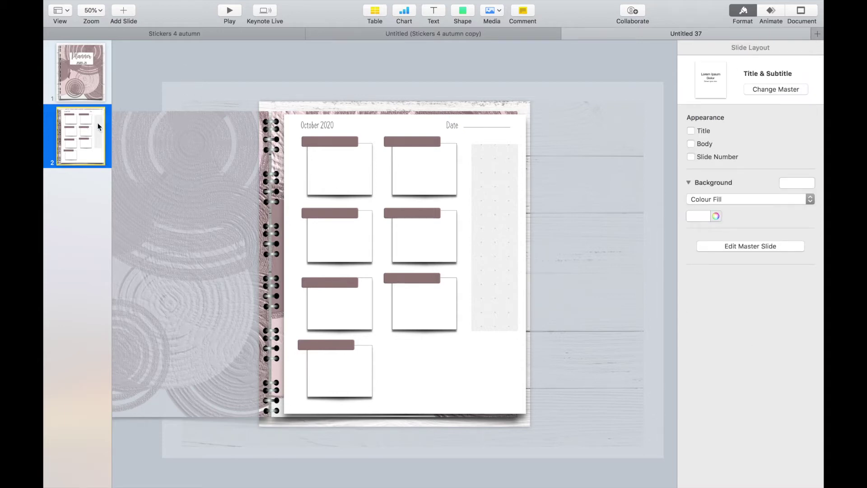
Step: Duplicate the weekly slide and turn the copy into a notes page, with the boxes cleared away and a "Notes" heading at 113 pt
{"action": "key", "text": "super+d"}
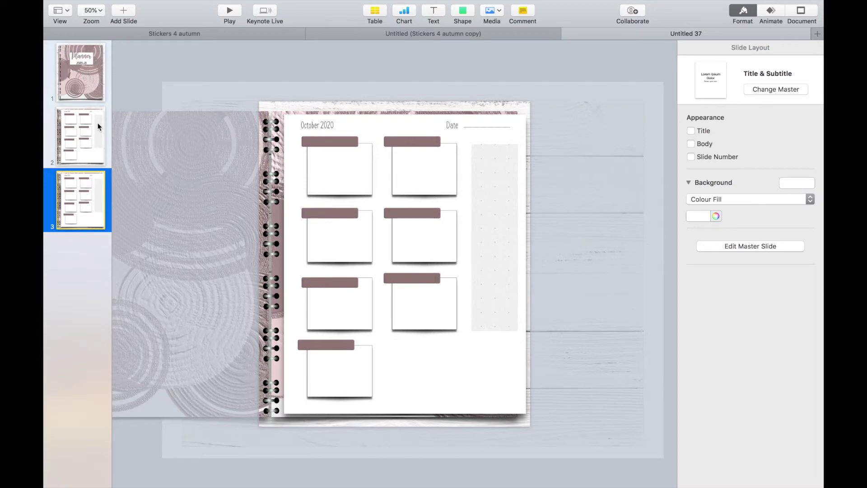
{"action": "left_click", "coordinate": [356, 173]}
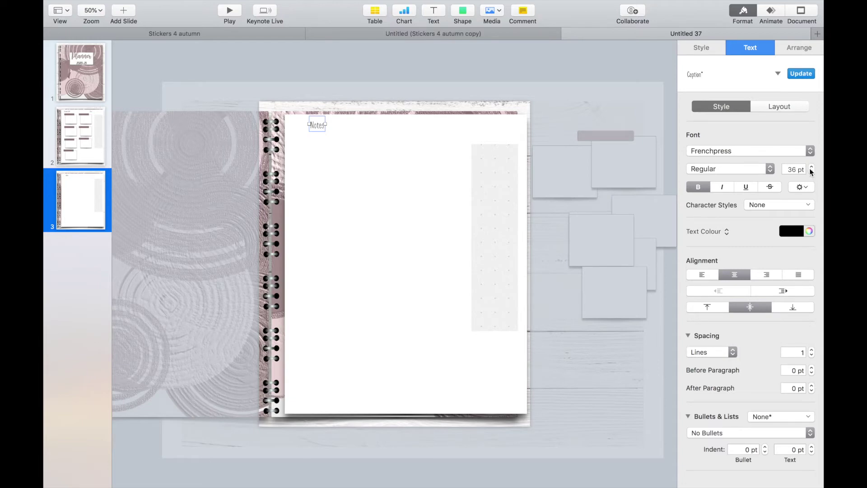
{"action": "left_click_drag", "start_coordinate": [810, 171], "coordinate": [811, 170]}
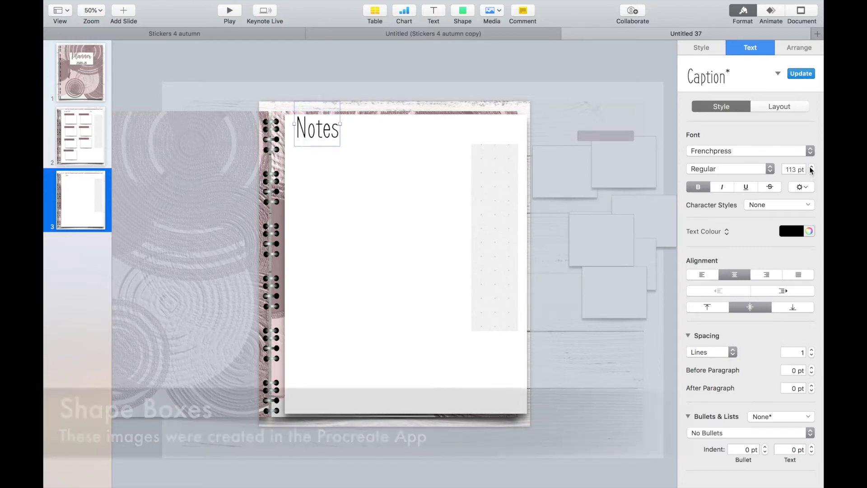
Step: Move the dotted paper strip beneath the "Notes" heading and give it a curved shadow bent slightly outward
{"action": "left_click", "coordinate": [431, 55]}
{"action": "left_click", "coordinate": [488, 228]}
{"action": "left_click_drag", "start_coordinate": [492, 218], "coordinate": [320, 223]}
{"action": "left_click", "coordinate": [701, 47]}
{"action": "left_click", "coordinate": [713, 228]}
{"action": "left_click", "coordinate": [711, 258]}
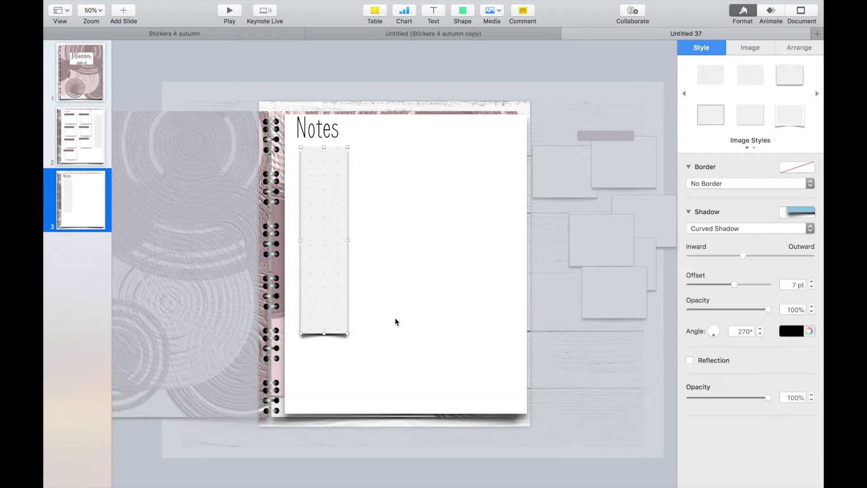
{"action": "left_click_drag", "start_coordinate": [743, 256], "coordinate": [750, 256]}
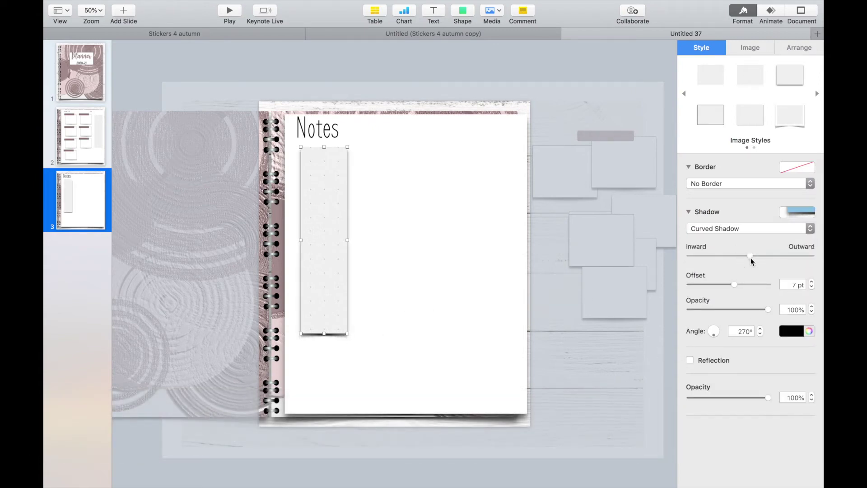
Step: Reshape the dotted strip's mask into a nearly square panel and align its left edge with the "Notes" heading
{"action": "double_click", "coordinate": [328, 300]}
{"action": "left_click_drag", "start_coordinate": [347, 332], "coordinate": [404, 247]}
{"action": "left_click", "coordinate": [405, 67]}
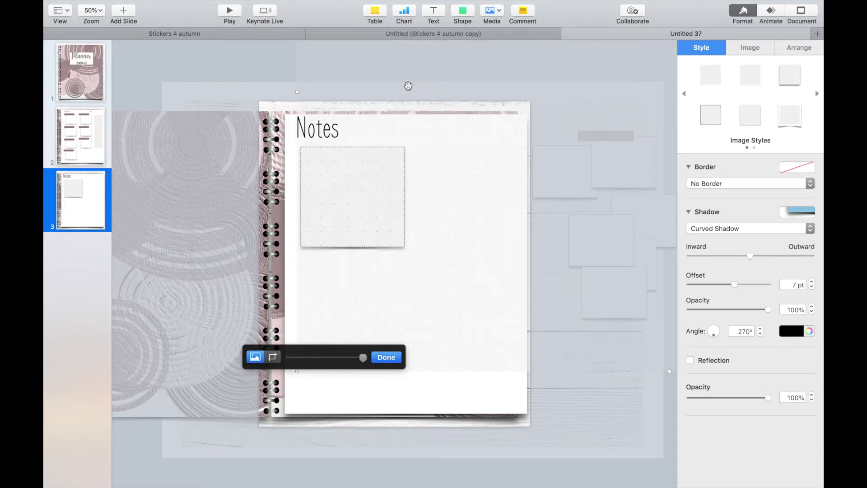
{"action": "left_click", "coordinate": [162, 52]}
{"action": "left_click", "coordinate": [393, 188]}
{"action": "left_click_drag", "start_coordinate": [393, 189], "coordinate": [387, 189]}
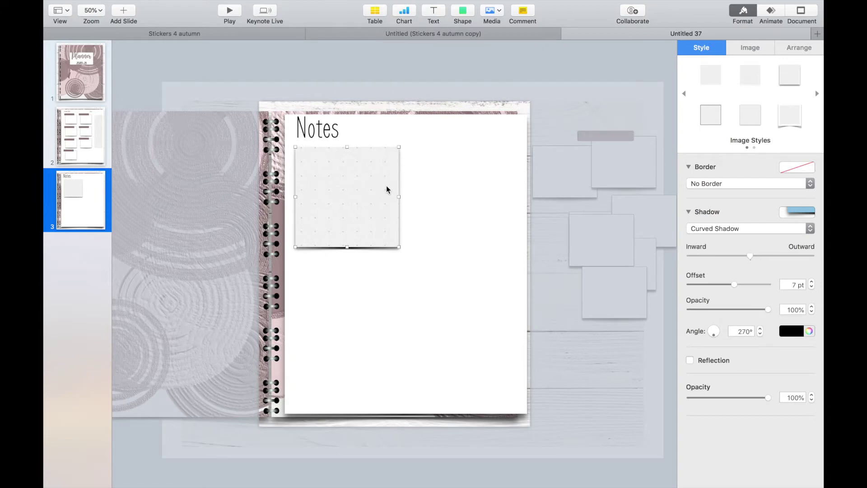
Step: Insert the mauve image IMG_0247.PNG, crop it to an upright rectangle and place it near the middle of the notes page
{"action": "left_click", "coordinate": [176, 6]}
{"action": "left_click", "coordinate": [180, 174]}
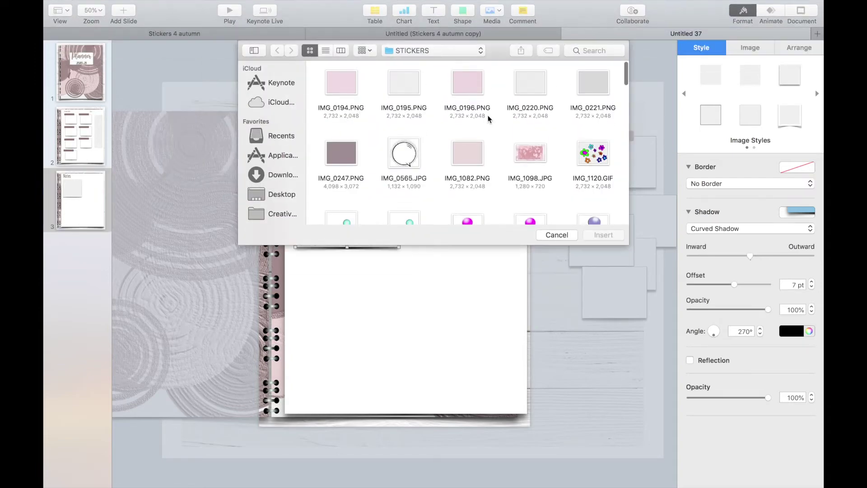
{"action": "double_click", "coordinate": [348, 156]}
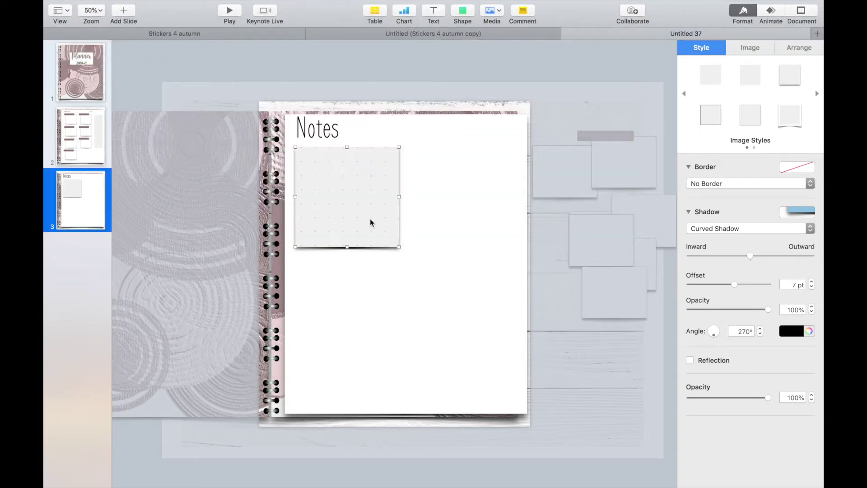
{"action": "double_click", "coordinate": [449, 221]}
{"action": "left_click_drag", "start_coordinate": [532, 167], "coordinate": [358, 188]}
{"action": "left_click", "coordinate": [445, 131]}
{"action": "left_click_drag", "start_coordinate": [324, 229], "coordinate": [434, 228]}
Step: Insert the grey texture IMG_0221.PNG, crop it to a nearly square panel and place it in the page's lower left area
{"action": "left_click", "coordinate": [168, 6]}
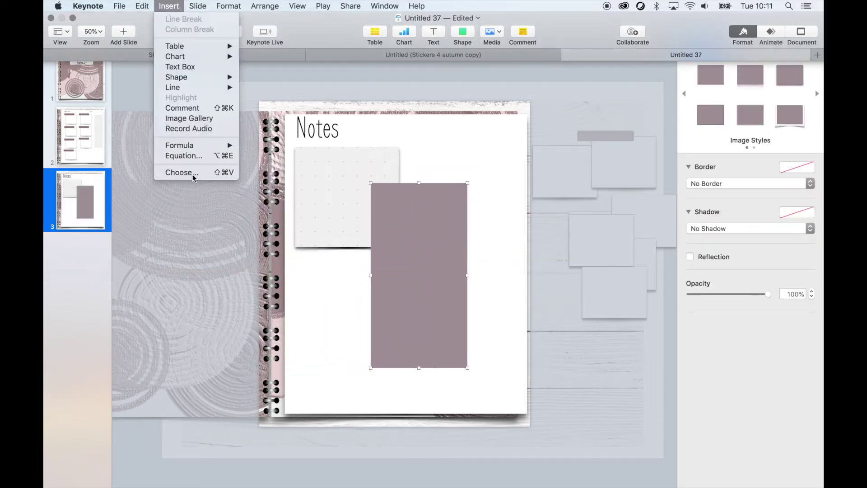
{"action": "left_click", "coordinate": [183, 171]}
{"action": "double_click", "coordinate": [589, 98]}
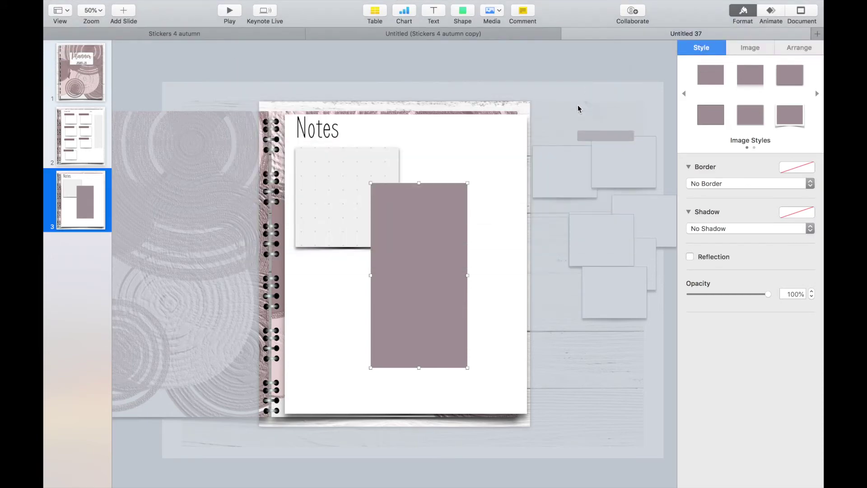
{"action": "left_click_drag", "start_coordinate": [531, 165], "coordinate": [391, 226]}
{"action": "double_click", "coordinate": [497, 199]}
{"action": "left_click", "coordinate": [429, 147]}
{"action": "left_click_drag", "start_coordinate": [350, 287], "coordinate": [385, 328]}
Step: Insert the pink dotted image IMG_0194.PNG, crop it to a small piece and move it to the page's upper right area
{"action": "left_click", "coordinate": [170, 5]}
{"action": "left_click", "coordinate": [180, 174]}
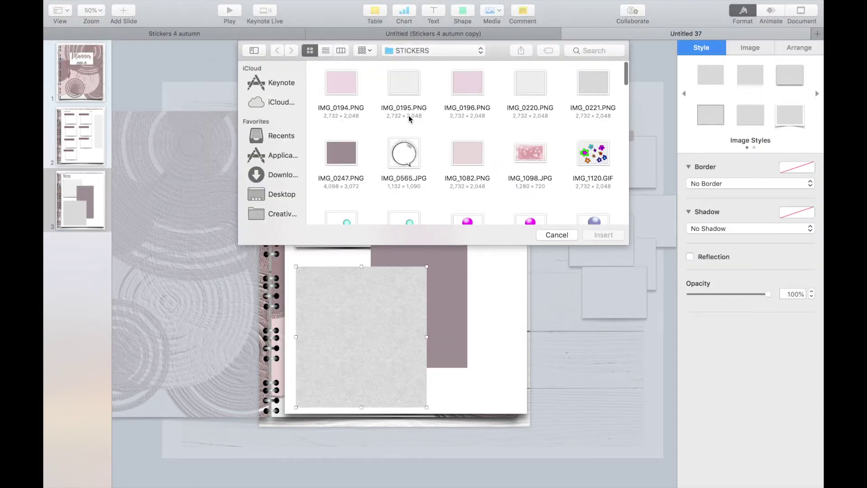
{"action": "double_click", "coordinate": [342, 81]}
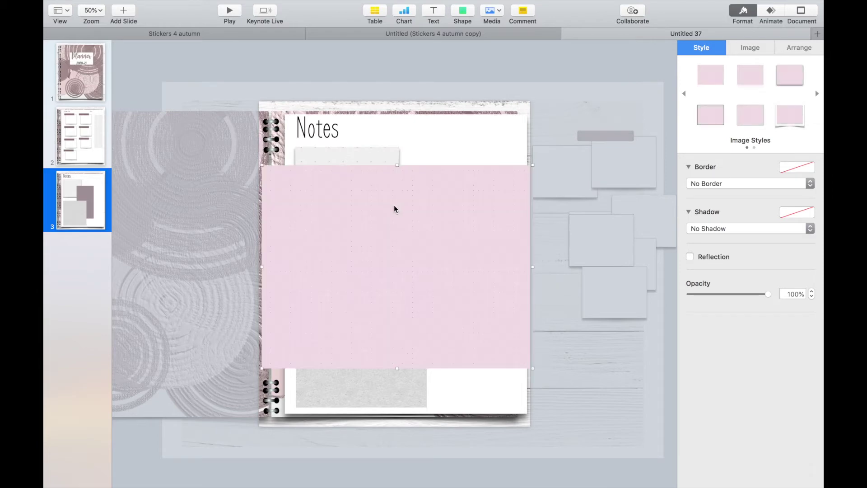
{"action": "double_click", "coordinate": [466, 203]}
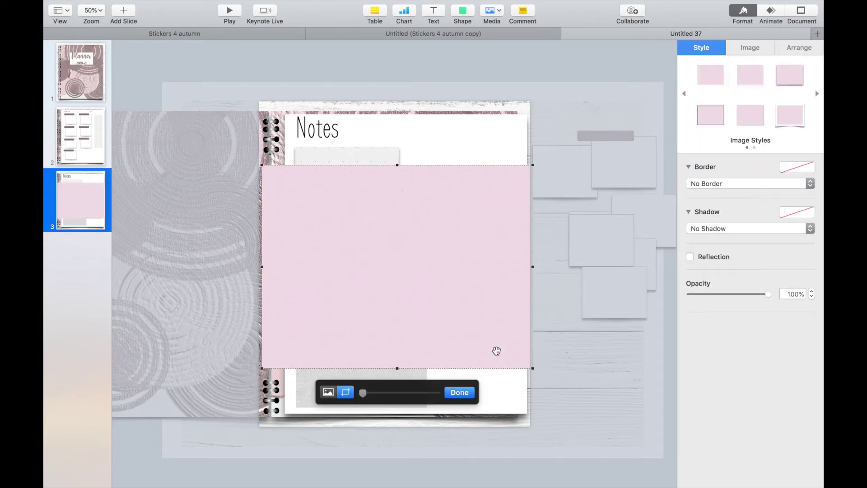
{"action": "left_click_drag", "start_coordinate": [531, 369], "coordinate": [322, 259]}
{"action": "left_click", "coordinate": [393, 140]}
{"action": "left_click", "coordinate": [284, 226]}
{"action": "left_click_drag", "start_coordinate": [284, 227], "coordinate": [434, 184]}
Step: Enlarge the pink dotted piece and crop it to a tall, narrow panel along the right side of the notes page
{"action": "left_click_drag", "start_coordinate": [472, 219], "coordinate": [623, 365]}
{"action": "double_click", "coordinate": [551, 356]}
{"action": "left_click_drag", "start_coordinate": [584, 389], "coordinate": [520, 362]}
{"action": "left_click", "coordinate": [499, 289]}
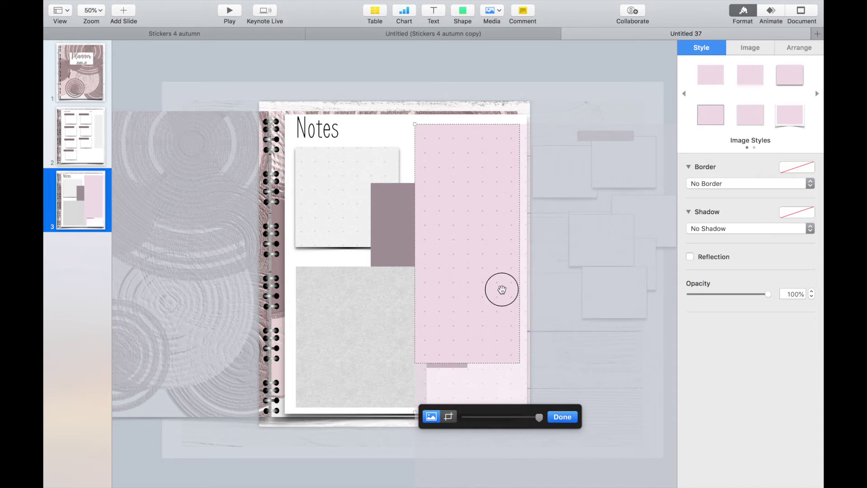
{"action": "left_click", "coordinate": [585, 378]}
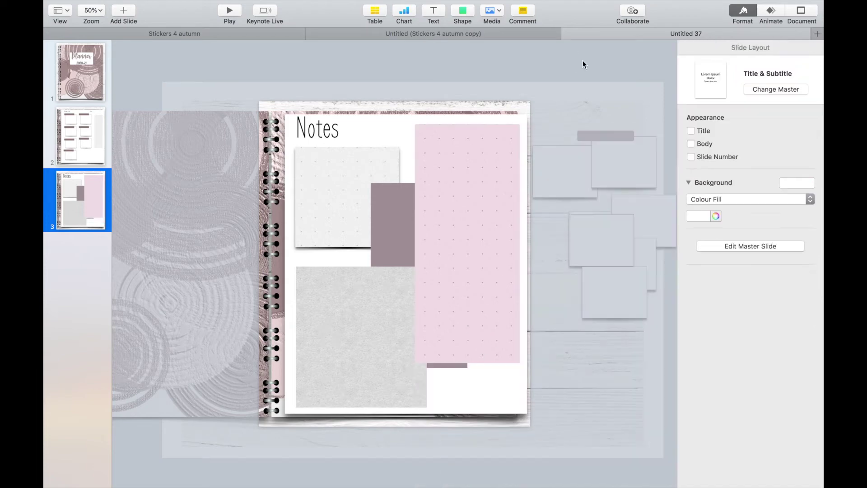
Step: Shorten the pink dotted panel by raising its lower edge to about the level of the grey panel's top
{"action": "double_click", "coordinate": [435, 269]}
{"action": "left_click_drag", "start_coordinate": [467, 363], "coordinate": [469, 265]}
{"action": "left_click", "coordinate": [444, 264]}
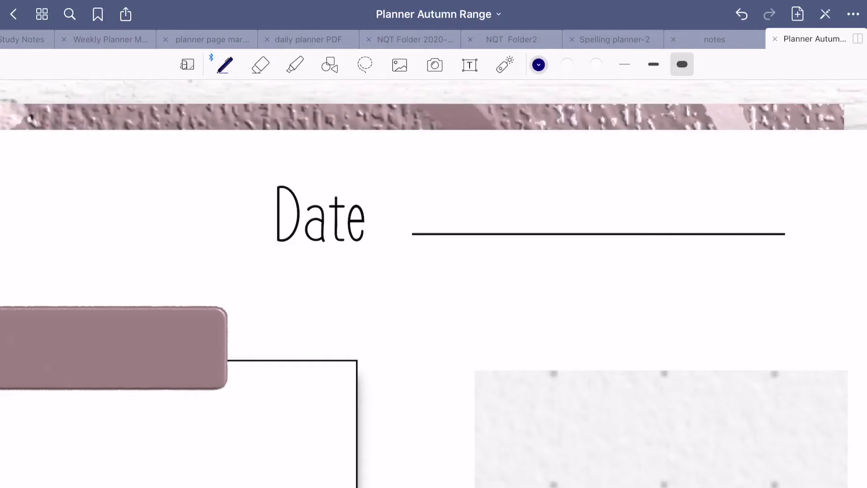
Step: Switch to the Planner Autumn Range document in GoodNotes and handwrite a date starting with "5th" on the Date line, using medium pen thickness
{"action": "left_click", "coordinate": [653, 65]}
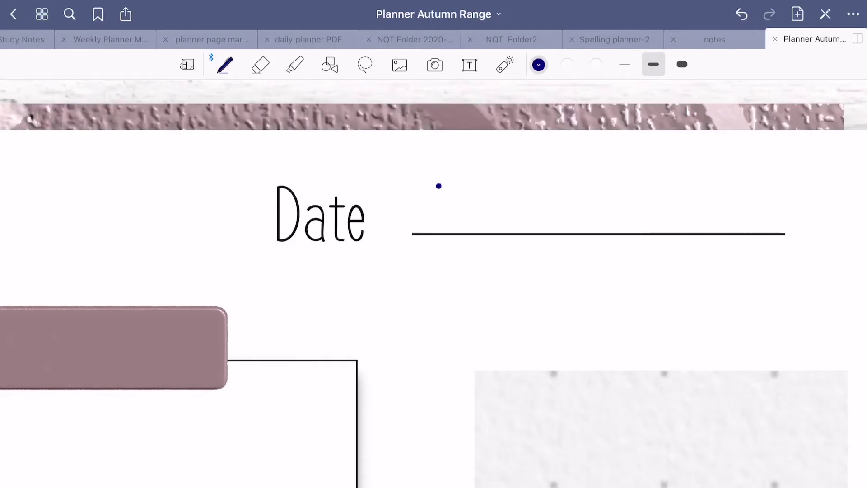
{"action": "left_click_drag", "start_coordinate": [437, 205], "coordinate": [416, 206]}
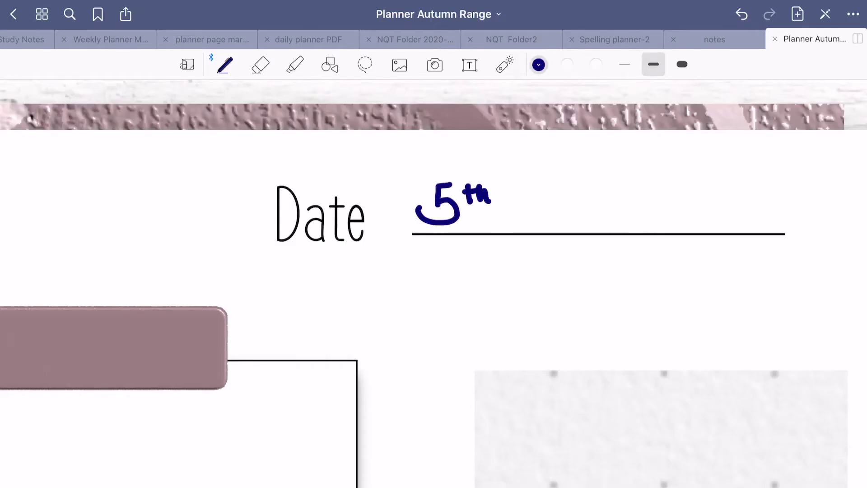
{"action": "left_click_drag", "start_coordinate": [539, 202], "coordinate": [592, 212]}
{"action": "mouse_move", "coordinate": [599, 198]}
{"action": "left_mouse_down"}
{"action": "mouse_move", "coordinate": [617, 224]}
{"action": "mouse_move", "coordinate": [646, 213]}
{"action": "mouse_move", "coordinate": [687, 231]}
{"action": "left_mouse_up"}
{"action": "mouse_move", "coordinate": [698, 201]}
{"action": "left_mouse_down"}
{"action": "mouse_move", "coordinate": [690, 223]}
{"action": "mouse_move", "coordinate": [705, 208]}
{"action": "left_mouse_up"}
{"action": "left_click_drag", "start_coordinate": [711, 199], "coordinate": [720, 228]}
{"action": "left_click_drag", "start_coordinate": [742, 199], "coordinate": [740, 228]}
Step: Handwrite "1:1 General update", "Any Concerns", "Progress" and "Assessments" as a list in the Monday box
{"action": "left_click", "coordinate": [195, 191]}
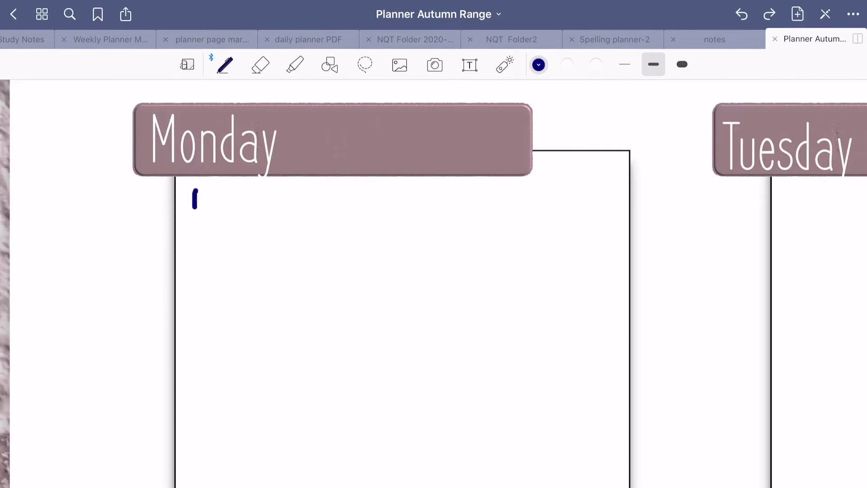
{"action": "mouse_move", "coordinate": [280, 187]}
{"action": "left_mouse_down"}
{"action": "mouse_move", "coordinate": [276, 212]}
{"action": "mouse_move", "coordinate": [309, 220]}
{"action": "mouse_move", "coordinate": [350, 212]}
{"action": "mouse_move", "coordinate": [371, 220]}
{"action": "mouse_move", "coordinate": [440, 213]}
{"action": "mouse_move", "coordinate": [499, 219]}
{"action": "left_mouse_up"}
{"action": "left_click", "coordinate": [392, 208]}
{"action": "left_click_drag", "start_coordinate": [470, 205], "coordinate": [479, 204]}
{"action": "left_click_drag", "start_coordinate": [194, 235], "coordinate": [243, 276]}
{"action": "mouse_move", "coordinate": [271, 240]}
{"action": "left_mouse_down"}
{"action": "mouse_move", "coordinate": [316, 260]}
{"action": "mouse_move", "coordinate": [350, 251]}
{"action": "mouse_move", "coordinate": [372, 264]}
{"action": "left_mouse_up"}
{"action": "mouse_move", "coordinate": [200, 289]}
{"action": "left_mouse_down"}
{"action": "mouse_move", "coordinate": [255, 316]}
{"action": "mouse_move", "coordinate": [291, 305]}
{"action": "mouse_move", "coordinate": [309, 311]}
{"action": "left_mouse_up"}
{"action": "left_click_drag", "start_coordinate": [198, 330], "coordinate": [355, 345]}
{"action": "left_click_drag", "start_coordinate": [352, 321], "coordinate": [362, 346]}
Step: Add "Targets" and "Teaching & Learning" in handwriting below "Assessments" in the Monday box
{"action": "scroll", "coordinate": [230, 434], "scroll_direction": "up", "scroll_amount": 4}
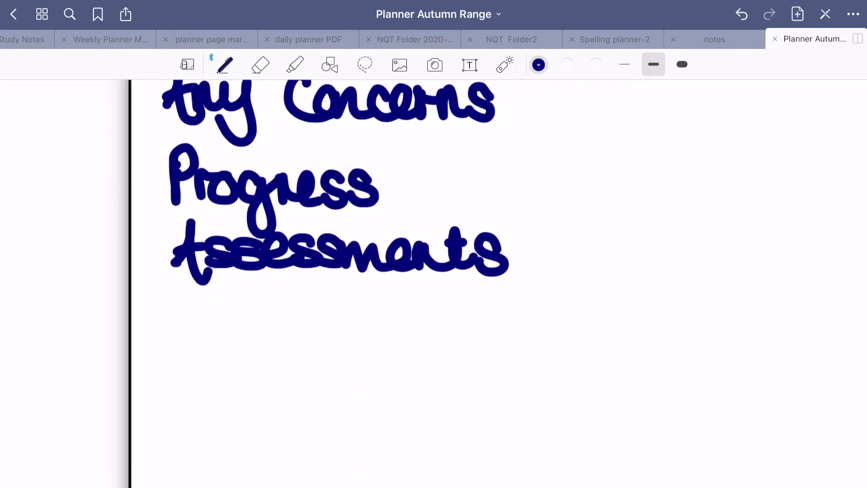
{"action": "left_click_drag", "start_coordinate": [184, 299], "coordinate": [183, 323]}
{"action": "mouse_move", "coordinate": [168, 303]}
{"action": "left_mouse_down"}
{"action": "mouse_move", "coordinate": [202, 295]}
{"action": "mouse_move", "coordinate": [236, 309]}
{"action": "mouse_move", "coordinate": [252, 355]}
{"action": "left_mouse_up"}
{"action": "left_click_drag", "start_coordinate": [266, 318], "coordinate": [293, 328]}
{"action": "left_click_drag", "start_coordinate": [287, 295], "coordinate": [292, 326]}
{"action": "left_click_drag", "start_coordinate": [281, 311], "coordinate": [311, 323]}
{"action": "left_click_drag", "start_coordinate": [177, 362], "coordinate": [178, 392]}
{"action": "left_click_drag", "start_coordinate": [160, 365], "coordinate": [192, 356]}
{"action": "mouse_move", "coordinate": [190, 383]}
{"action": "left_mouse_down"}
{"action": "mouse_move", "coordinate": [203, 376]}
{"action": "mouse_move", "coordinate": [252, 392]}
{"action": "left_mouse_up"}
{"action": "mouse_move", "coordinate": [256, 367]}
{"action": "left_mouse_down"}
{"action": "mouse_move", "coordinate": [298, 377]}
{"action": "mouse_move", "coordinate": [322, 428]}
{"action": "left_mouse_up"}
{"action": "left_click_drag", "start_coordinate": [289, 358], "coordinate": [289, 360]}
{"action": "left_click_drag", "start_coordinate": [374, 372], "coordinate": [357, 399]}
{"action": "left_click_drag", "start_coordinate": [363, 354], "coordinate": [365, 371]}
{"action": "mouse_move", "coordinate": [404, 360]}
{"action": "left_mouse_down"}
{"action": "mouse_move", "coordinate": [409, 396]}
{"action": "mouse_move", "coordinate": [556, 387]}
{"action": "left_mouse_up"}
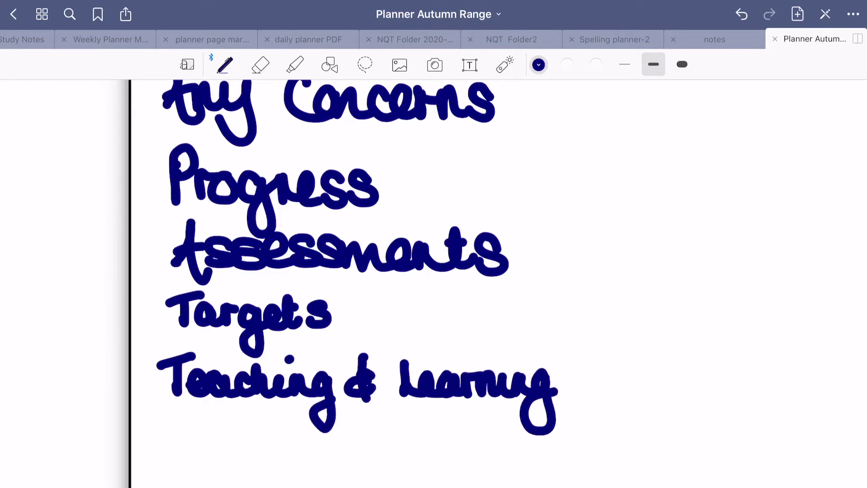
Step: Handwrite "1:1 update", "Pupil Voice" and "Parent Concerns" on separate lines in the Wednesday box
{"action": "scroll", "coordinate": [343, 271], "scroll_direction": "down", "scroll_amount": 5}
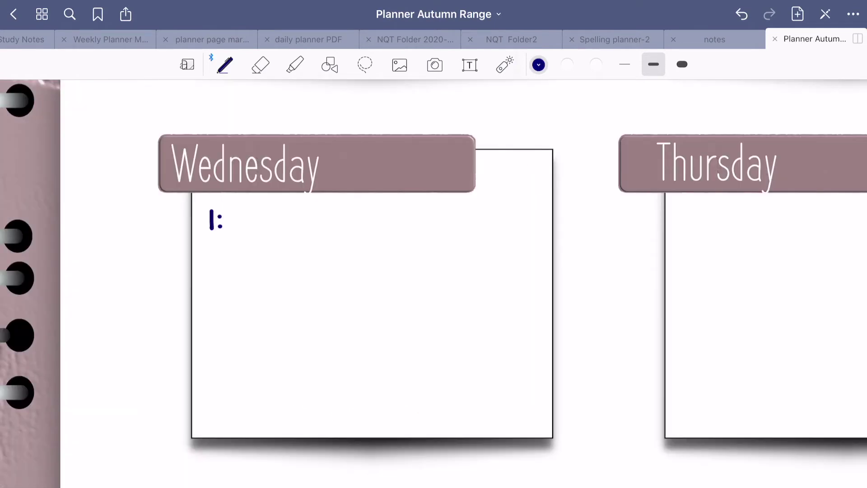
{"action": "left_click_drag", "start_coordinate": [323, 211], "coordinate": [345, 228]}
{"action": "left_click_drag", "start_coordinate": [320, 218], "coordinate": [328, 216]}
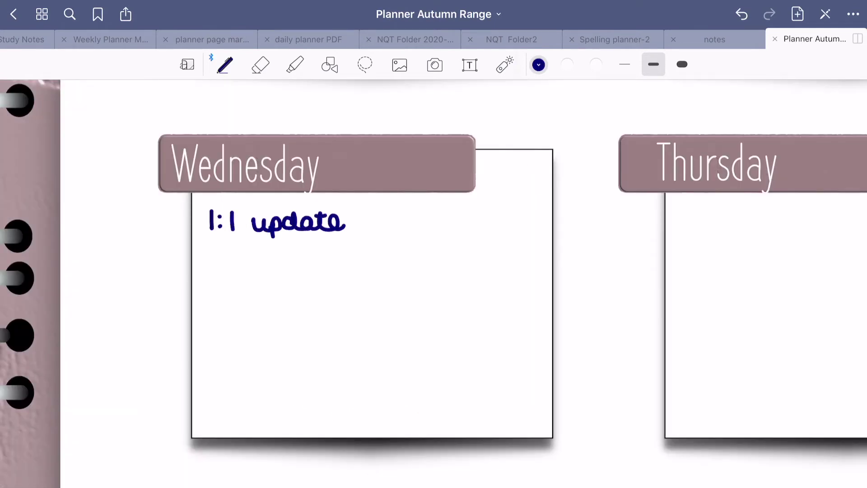
{"action": "left_click_drag", "start_coordinate": [211, 249], "coordinate": [224, 260]}
{"action": "mouse_move", "coordinate": [228, 256]}
{"action": "left_mouse_down"}
{"action": "mouse_move", "coordinate": [264, 267]}
{"action": "mouse_move", "coordinate": [320, 255]}
{"action": "left_mouse_up"}
{"action": "left_click", "coordinate": [260, 250]}
{"action": "left_click_drag", "start_coordinate": [316, 259], "coordinate": [354, 270]}
{"action": "left_click", "coordinate": [324, 251]}
{"action": "mouse_move", "coordinate": [211, 282]}
{"action": "left_mouse_down"}
{"action": "mouse_move", "coordinate": [228, 298]}
{"action": "mouse_move", "coordinate": [283, 312]}
{"action": "left_mouse_up"}
{"action": "left_click_drag", "start_coordinate": [276, 297], "coordinate": [348, 311]}
{"action": "left_click_drag", "start_coordinate": [347, 297], "coordinate": [366, 312]}
{"action": "left_click_drag", "start_coordinate": [364, 300], "coordinate": [377, 311]}
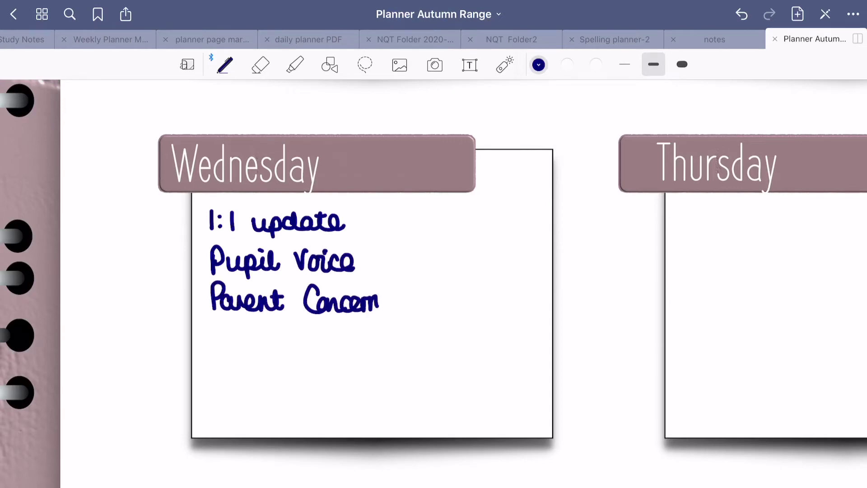
Step: Add "Progress" and "Recruitment update" in handwriting below the parent concerns line in the Wednesday box
{"action": "mouse_move", "coordinate": [259, 337]}
{"action": "left_mouse_down"}
{"action": "mouse_move", "coordinate": [251, 365]}
{"action": "mouse_move", "coordinate": [271, 337]}
{"action": "left_mouse_up"}
{"action": "left_click_drag", "start_coordinate": [272, 343], "coordinate": [296, 349]}
{"action": "left_click", "coordinate": [303, 336]}
{"action": "left_click_drag", "start_coordinate": [211, 362], "coordinate": [224, 391]}
{"action": "left_click_drag", "start_coordinate": [223, 384], "coordinate": [355, 392]}
{"action": "left_click", "coordinate": [273, 367]}
{"action": "left_click_drag", "start_coordinate": [344, 378], "coordinate": [388, 391]}
{"action": "mouse_move", "coordinate": [387, 378]}
{"action": "left_mouse_down"}
{"action": "mouse_move", "coordinate": [395, 401]}
{"action": "mouse_move", "coordinate": [423, 392]}
{"action": "left_mouse_up"}
{"action": "left_click_drag", "start_coordinate": [420, 382], "coordinate": [473, 392]}
{"action": "left_click_drag", "start_coordinate": [452, 377], "coordinate": [462, 375]}
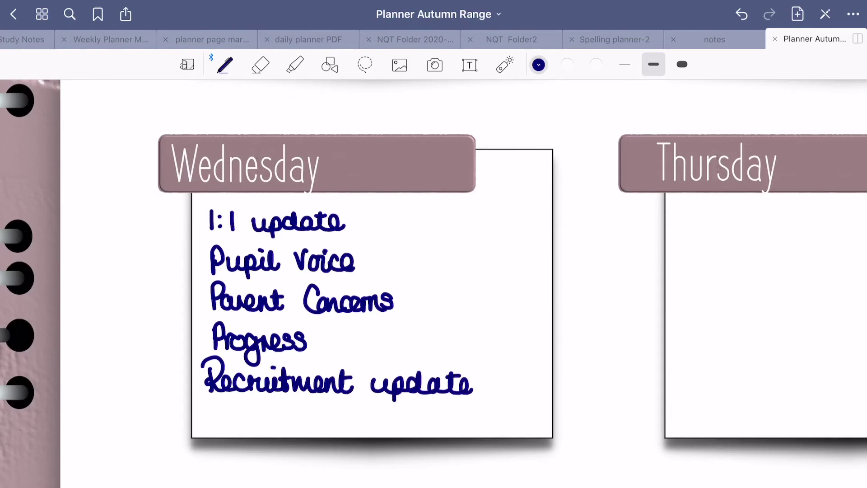
{"action": "scroll", "coordinate": [372, 294], "scroll_direction": "down", "scroll_amount": 8}
{"action": "left_click_drag", "start_coordinate": [161, 221], "coordinate": [160, 241]}
{"action": "mouse_move", "coordinate": [161, 220]}
{"action": "left_mouse_down"}
{"action": "mouse_move", "coordinate": [179, 242]}
{"action": "mouse_move", "coordinate": [193, 240]}
{"action": "left_mouse_up"}
{"action": "left_click_drag", "start_coordinate": [193, 229], "coordinate": [207, 237]}
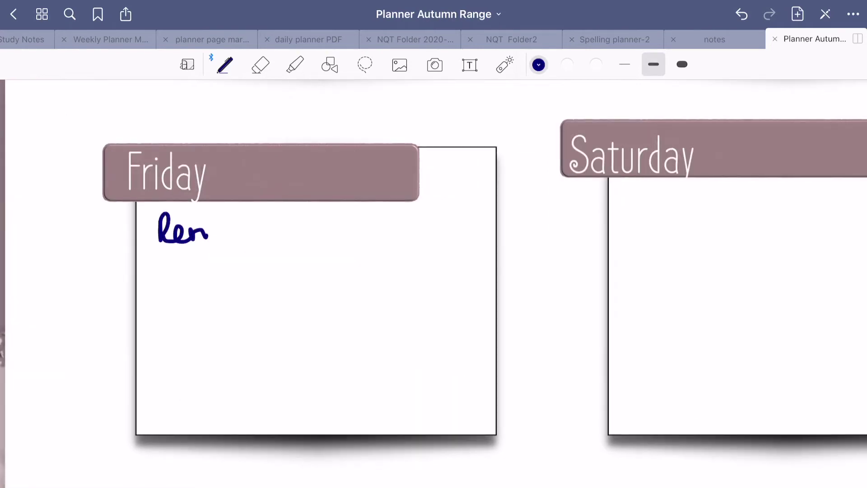
{"action": "left_click", "coordinate": [261, 64]}
{"action": "left_click_drag", "start_coordinate": [154, 226], "coordinate": [219, 246]}
Step: Handwrite "Review" with an arrow to "Emails" in the Friday box, and "Curriculum Mapping" beside it
{"action": "left_click", "coordinate": [225, 64]}
{"action": "left_click", "coordinate": [213, 224]}
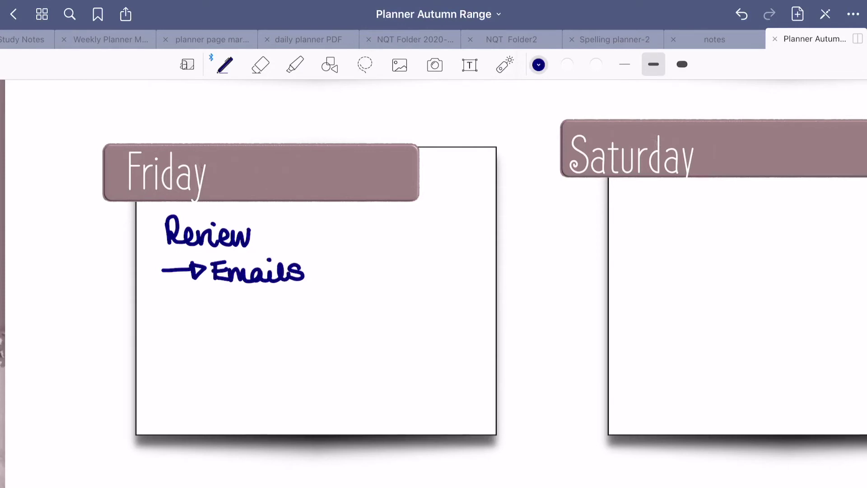
{"action": "mouse_move", "coordinate": [332, 212]}
{"action": "left_mouse_down"}
{"action": "mouse_move", "coordinate": [382, 228]}
{"action": "mouse_move", "coordinate": [459, 227]}
{"action": "left_mouse_up"}
{"action": "left_click_drag", "start_coordinate": [389, 239], "coordinate": [407, 254]}
{"action": "left_click_drag", "start_coordinate": [417, 246], "coordinate": [474, 275]}
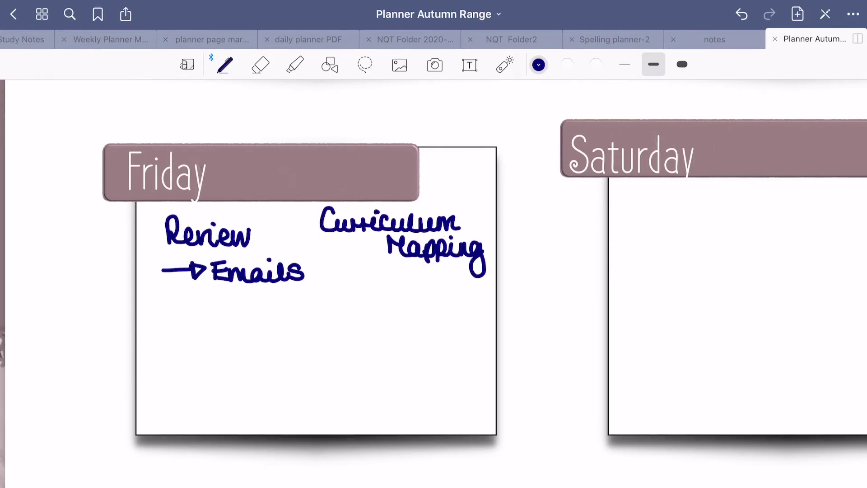
Step: Draw a downward arrow below "Curriculum Mapping" and handwrite "Where are you now?" beneath it
{"action": "left_click_drag", "start_coordinate": [366, 285], "coordinate": [391, 302]}
{"action": "mouse_move", "coordinate": [341, 308]}
{"action": "left_mouse_down"}
{"action": "mouse_move", "coordinate": [361, 327]}
{"action": "mouse_move", "coordinate": [402, 326]}
{"action": "left_mouse_up"}
{"action": "left_click_drag", "start_coordinate": [414, 316], "coordinate": [451, 324]}
{"action": "mouse_move", "coordinate": [364, 334]}
{"action": "left_mouse_down"}
{"action": "mouse_move", "coordinate": [377, 363]}
{"action": "mouse_move", "coordinate": [403, 348]}
{"action": "left_mouse_up"}
{"action": "mouse_move", "coordinate": [415, 334]}
{"action": "left_mouse_down"}
{"action": "mouse_move", "coordinate": [437, 347]}
{"action": "mouse_move", "coordinate": [463, 348]}
{"action": "left_mouse_up"}
{"action": "left_click_drag", "start_coordinate": [461, 321], "coordinate": [467, 343]}
{"action": "left_click", "coordinate": [468, 350]}
Step: Handwrite "History (Links)" at an angle above and beside "Curriculum Mapping" at the Friday box's corner
{"action": "left_click_drag", "start_coordinate": [420, 194], "coordinate": [510, 183]}
{"action": "left_click_drag", "start_coordinate": [479, 212], "coordinate": [541, 210]}
{"action": "left_click_drag", "start_coordinate": [476, 191], "coordinate": [484, 240]}
{"action": "left_click_drag", "start_coordinate": [531, 180], "coordinate": [542, 221]}
Step: Insert the sticker sheet image, crop it to the mauve pointed banner and place it at the head of the dotted column
{"action": "scroll", "coordinate": [433, 271], "scroll_direction": "down", "scroll_amount": 5}
{"action": "left_click", "coordinate": [400, 64]}
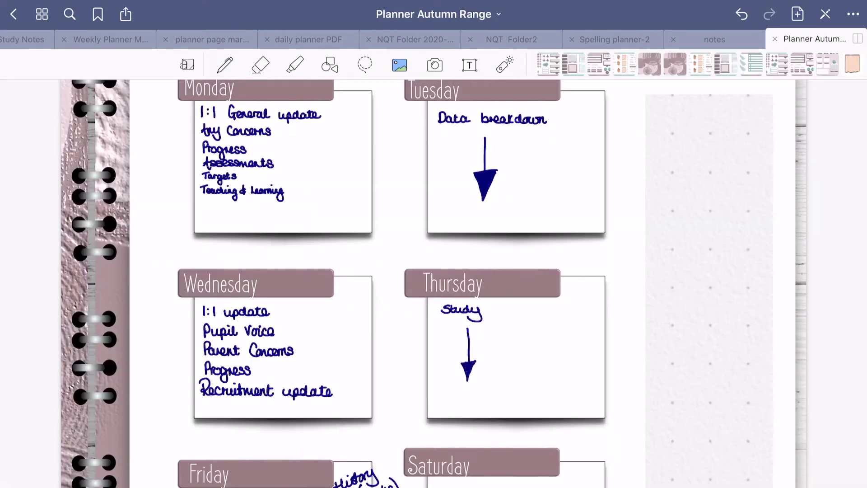
{"action": "left_click", "coordinate": [548, 65]}
{"action": "left_click", "coordinate": [433, 351]}
{"action": "left_click", "coordinate": [429, 227]}
{"action": "left_click_drag", "start_coordinate": [278, 397], "coordinate": [443, 270]}
{"action": "left_click_drag", "start_coordinate": [589, 247], "coordinate": [565, 247]}
{"action": "left_click", "coordinate": [578, 131]}
{"action": "left_click_drag", "start_coordinate": [621, 427], "coordinate": [499, 373]}
{"action": "left_click_drag", "start_coordinate": [433, 350], "coordinate": [695, 90]}
Step: Fine-tune the mauve banner's size and crop so it fits across the top of the dotted column
{"action": "scroll", "coordinate": [434, 271], "scroll_direction": "up", "scroll_amount": 2}
{"action": "left_click_drag", "start_coordinate": [760, 202], "coordinate": [788, 217]}
{"action": "left_click", "coordinate": [709, 316]}
{"action": "scroll", "coordinate": [692, 234], "scroll_direction": "up", "scroll_amount": 3}
{"action": "left_click", "coordinate": [695, 149]}
{"action": "left_click", "coordinate": [695, 75]}
{"action": "left_click_drag", "start_coordinate": [433, 247], "coordinate": [433, 273]}
{"action": "left_click", "coordinate": [578, 131]}
{"action": "left_click", "coordinate": [709, 316]}
Step: Handwrite "To-do list" with the pen inside the banner above the dotted column
{"action": "left_click", "coordinate": [225, 65]}
{"action": "scroll", "coordinate": [691, 225], "scroll_direction": "up", "scroll_amount": 3}
{"action": "left_click_drag", "start_coordinate": [556, 132], "coordinate": [551, 161]}
{"action": "mouse_move", "coordinate": [539, 137]}
{"action": "left_mouse_down"}
{"action": "mouse_move", "coordinate": [574, 129]}
{"action": "mouse_move", "coordinate": [578, 154]}
{"action": "left_mouse_up"}
{"action": "left_click_drag", "start_coordinate": [582, 152], "coordinate": [592, 151]}
{"action": "left_click_drag", "start_coordinate": [607, 151], "coordinate": [619, 162]}
{"action": "left_click_drag", "start_coordinate": [656, 140], "coordinate": [687, 163]}
Step: Handwrite "Email T.L." and "Notes." as two entries in the dotted column below the "To-do list" banner
{"action": "scroll", "coordinate": [614, 271], "scroll_direction": "down", "scroll_amount": 1}
{"action": "mouse_move", "coordinate": [533, 237]}
{"action": "left_mouse_down"}
{"action": "mouse_move", "coordinate": [550, 253]}
{"action": "mouse_move", "coordinate": [590, 256]}
{"action": "left_mouse_up"}
{"action": "left_click_drag", "start_coordinate": [591, 246], "coordinate": [621, 253]}
{"action": "left_click", "coordinate": [599, 232]}
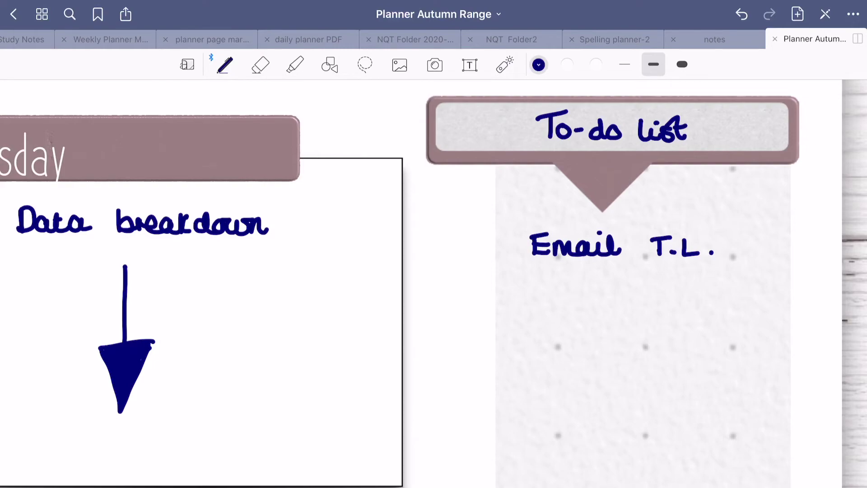
{"action": "left_click_drag", "start_coordinate": [529, 292], "coordinate": [546, 276]}
{"action": "left_click_drag", "start_coordinate": [550, 283], "coordinate": [597, 289]}
{"action": "left_click", "coordinate": [606, 291]}
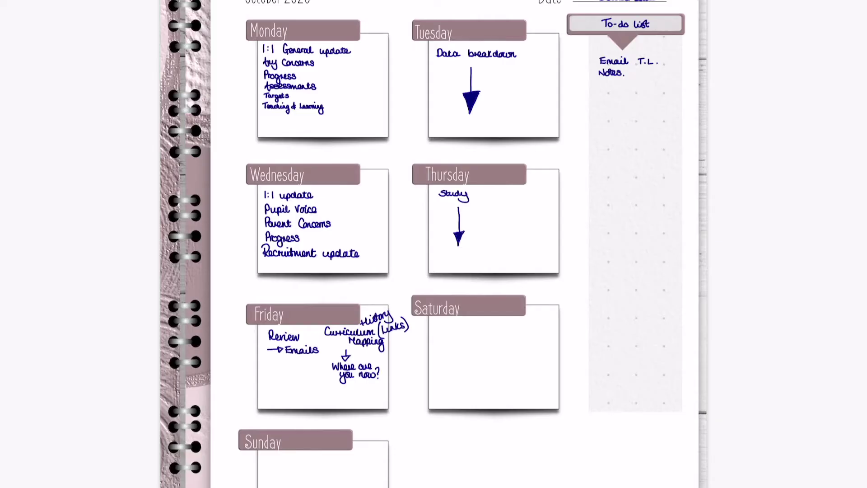
Step: Insert the pumpkin spice cup sticker, crop away its empty margins, shrink and tilt it, and place it in the Saturday box
{"action": "key", "text": "ctrl+v"}
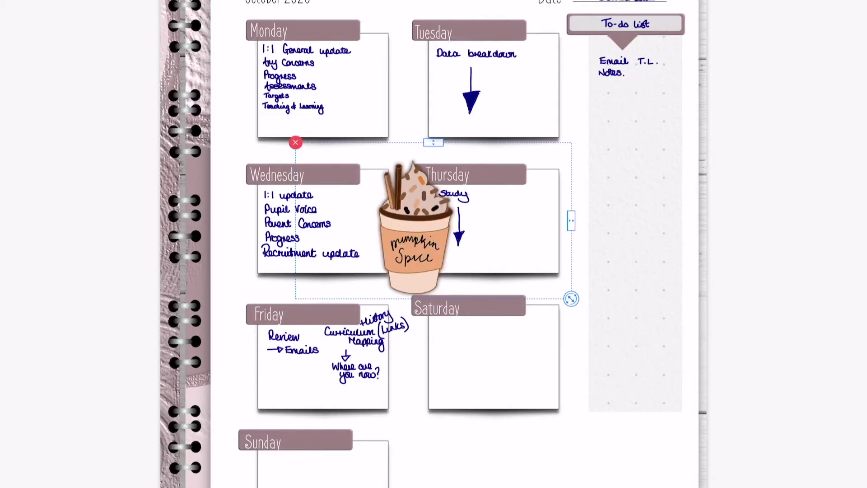
{"action": "left_click", "coordinate": [415, 226]}
{"action": "left_click", "coordinate": [428, 125]}
{"action": "left_click_drag", "start_coordinate": [559, 179], "coordinate": [462, 179]}
{"action": "left_click_drag", "start_coordinate": [279, 265], "coordinate": [364, 263]}
{"action": "left_click", "coordinate": [578, 2]}
{"action": "left_click_drag", "start_coordinate": [473, 296], "coordinate": [449, 267]}
{"action": "left_click_drag", "start_coordinate": [426, 224], "coordinate": [459, 369]}
Step: Paste the peach torn notepaper sticker, crop it to its edges, shrink and tilt it, and place it below the Saturday box
{"action": "key", "text": "ctrl+v"}
{"action": "left_click", "coordinate": [430, 219]}
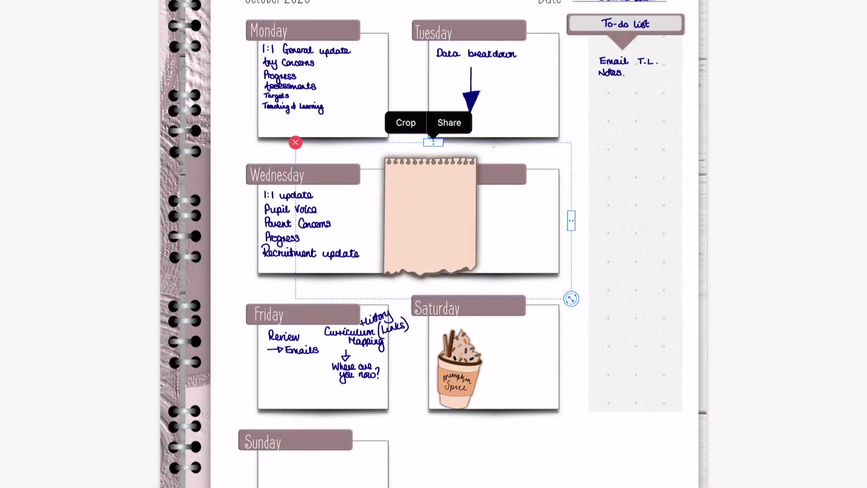
{"action": "left_click", "coordinate": [406, 122]}
{"action": "left_click_drag", "start_coordinate": [589, 179], "coordinate": [492, 179]}
{"action": "left_click_drag", "start_coordinate": [277, 267], "coordinate": [367, 258]}
{"action": "left_click", "coordinate": [577, 1]}
{"action": "left_click_drag", "start_coordinate": [485, 287], "coordinate": [467, 274]}
{"action": "left_click_drag", "start_coordinate": [430, 215], "coordinate": [449, 473]}
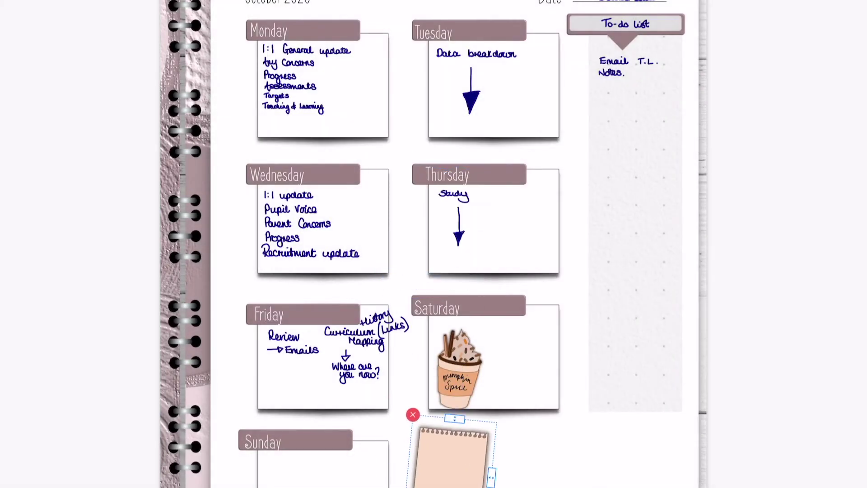
{"action": "key", "text": "ctrl+v"}
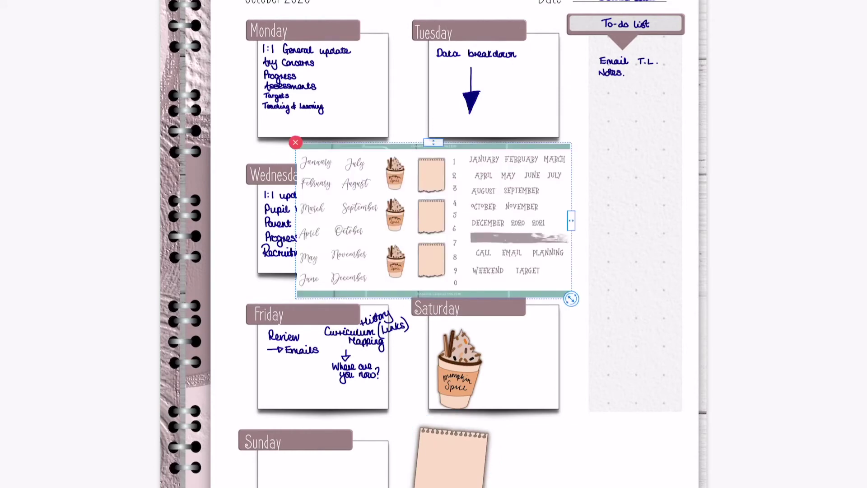
{"action": "left_click", "coordinate": [433, 220]}
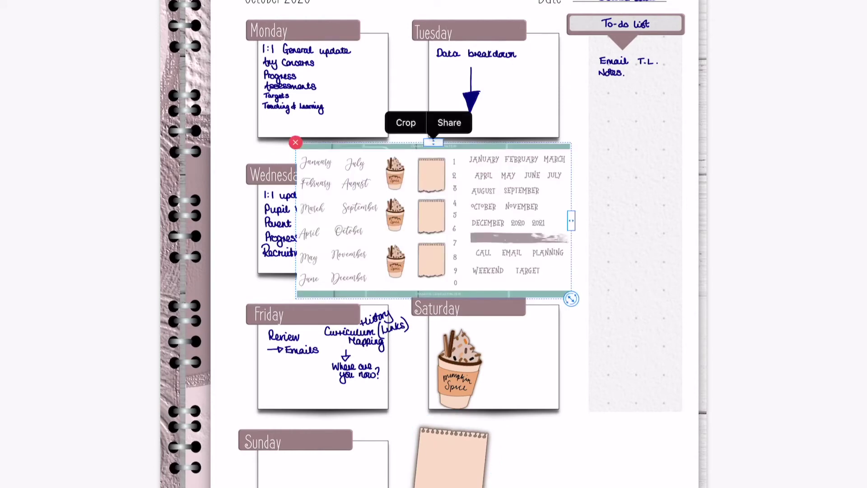
{"action": "left_click", "coordinate": [405, 123]}
{"action": "left_click_drag", "start_coordinate": [278, 92], "coordinate": [476, 188]}
{"action": "left_click_drag", "start_coordinate": [476, 266], "coordinate": [441, 66]}
{"action": "left_click", "coordinate": [577, 2]}
{"action": "left_click", "coordinate": [304, 39]}
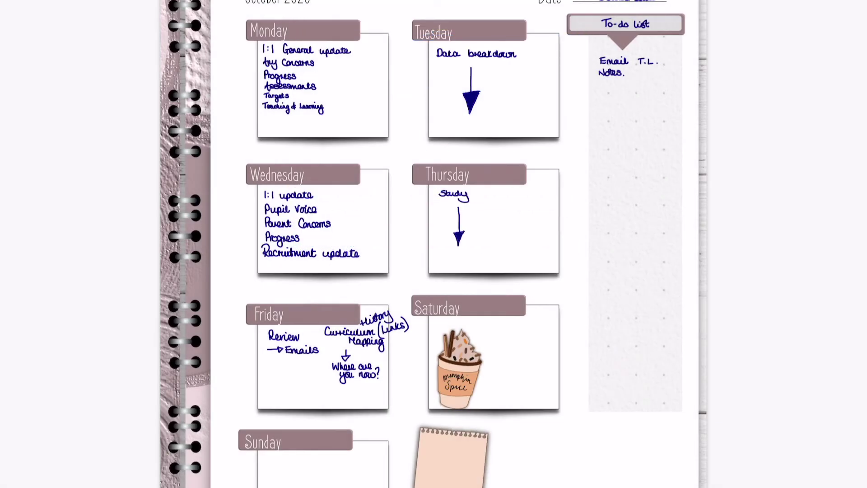
Step: Insert a sticker image, crop it to the teal teacup on a mauve circle and place it beside the pumpkin spice cup
{"action": "key", "text": "ctrl+v"}
{"action": "left_click", "coordinate": [433, 220]}
{"action": "left_click", "coordinate": [405, 122]}
{"action": "left_click_drag", "start_coordinate": [589, 266], "coordinate": [299, 136]}
{"action": "left_click_drag", "start_coordinate": [313, 92], "coordinate": [313, 106]}
{"action": "left_click", "coordinate": [577, 2]}
{"action": "left_click_drag", "start_coordinate": [470, 261], "coordinate": [459, 245]}
{"action": "left_click_drag", "start_coordinate": [433, 221], "coordinate": [492, 387]}
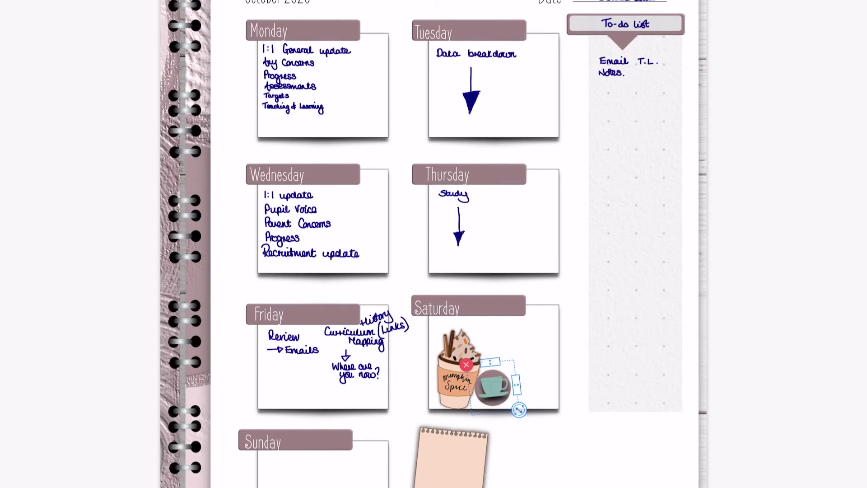
Step: Insert the sticker sheet with leaves and banners, crop it to one mauve maple leaf and place it beside the "October 2020" heading
{"action": "left_click", "coordinate": [431, 222]}
{"action": "left_click", "coordinate": [542, 128]}
{"action": "left_click", "coordinate": [611, 316]}
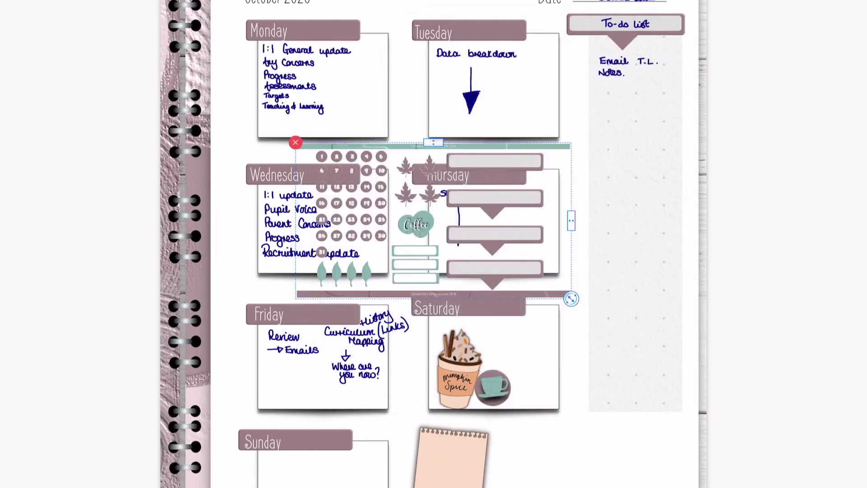
{"action": "left_click", "coordinate": [433, 220]}
{"action": "left_click", "coordinate": [406, 122]}
{"action": "left_click_drag", "start_coordinate": [589, 266], "coordinate": [442, 134]}
{"action": "left_click_drag", "start_coordinate": [278, 92], "coordinate": [415, 104]}
{"action": "left_click", "coordinate": [578, 2]}
{"action": "left_click_drag", "start_coordinate": [483, 284], "coordinate": [467, 238]}
{"action": "left_click_drag", "start_coordinate": [434, 222], "coordinate": [334, 5]}
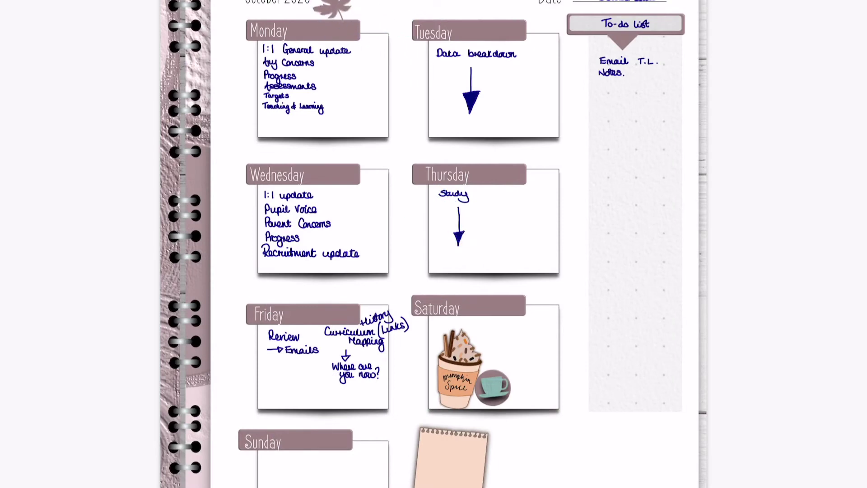
Step: Place more mauve maple leaves beside the month heading and the Monday label, plus a larger rotated one near the dotted column's lower end
{"action": "left_click_drag", "start_coordinate": [414, 33], "coordinate": [368, 25]}
{"action": "left_click_drag", "start_coordinate": [469, 58], "coordinate": [550, 446]}
{"action": "left_click", "coordinate": [316, 152]}
{"action": "left_click", "coordinate": [234, 33]}
{"action": "left_click", "coordinate": [265, 11]}
{"action": "left_click_drag", "start_coordinate": [583, 486], "coordinate": [589, 414]}
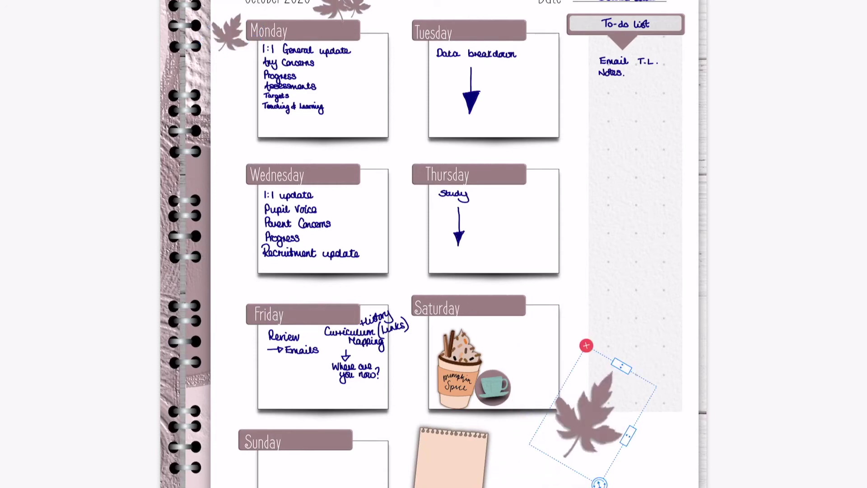
Step: On the Notes page, handwrite an underlined "Curriculum" heading with "Is it well constructed?" and "Ambitious?" on the grey dotted note
{"action": "scroll", "coordinate": [434, 243], "scroll_direction": "down", "scroll_amount": 2}
{"action": "scroll", "coordinate": [433, 244], "scroll_direction": "right", "scroll_amount": 5}
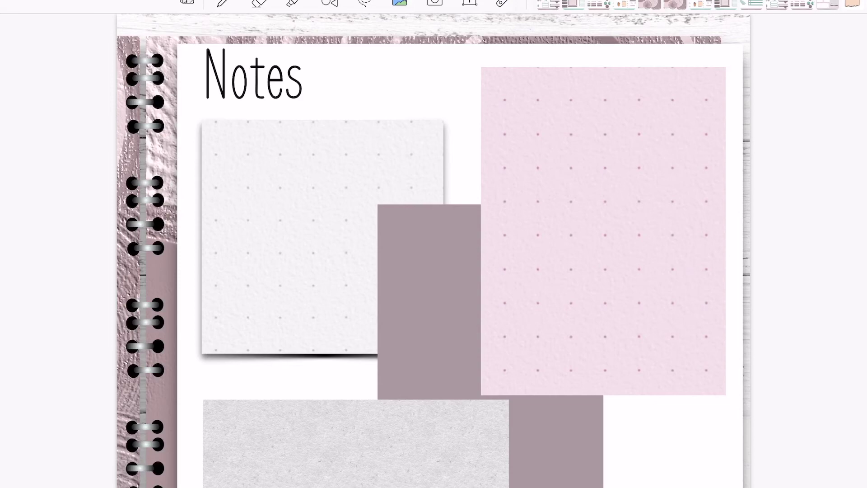
{"action": "scroll", "coordinate": [247, 170], "scroll_direction": "up", "scroll_amount": 5}
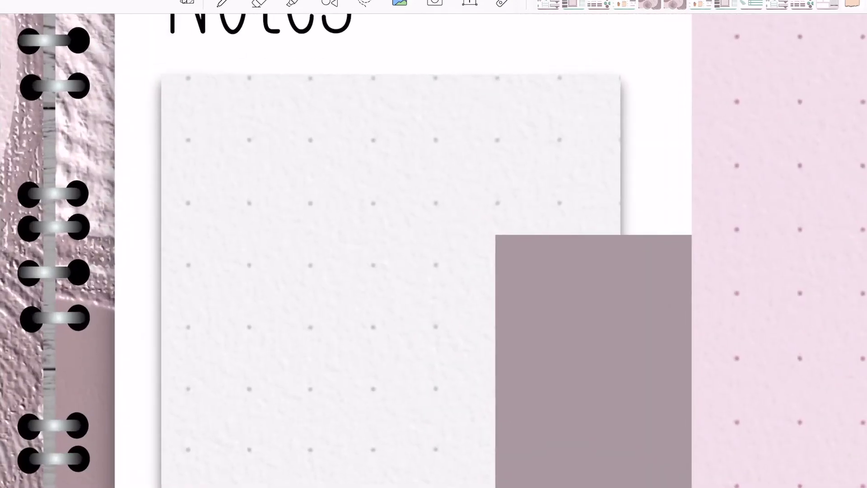
{"action": "left_click", "coordinate": [222, 2]}
{"action": "mouse_move", "coordinate": [234, 96]}
{"action": "left_mouse_down"}
{"action": "mouse_move", "coordinate": [230, 121]}
{"action": "mouse_move", "coordinate": [272, 108]}
{"action": "mouse_move", "coordinate": [386, 118]}
{"action": "left_mouse_up"}
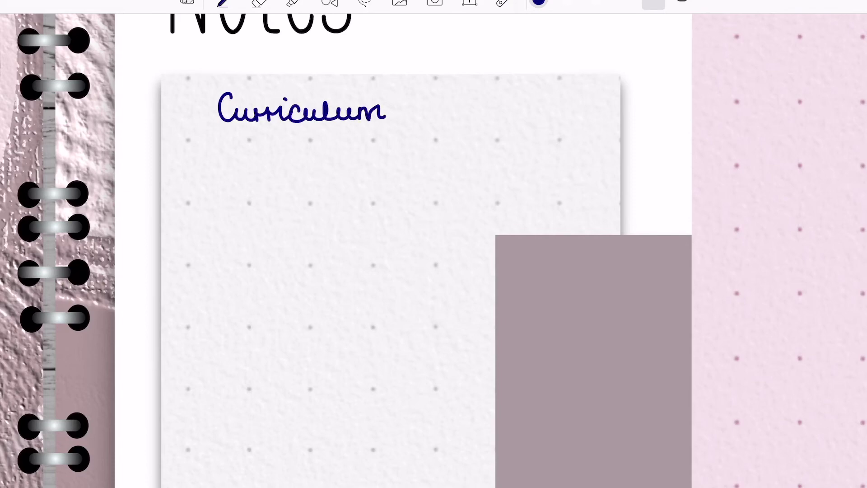
{"action": "left_click_drag", "start_coordinate": [218, 134], "coordinate": [394, 132]}
{"action": "mouse_move", "coordinate": [204, 151]}
{"action": "left_mouse_down"}
{"action": "mouse_move", "coordinate": [231, 171]}
{"action": "mouse_move", "coordinate": [267, 158]}
{"action": "mouse_move", "coordinate": [431, 163]}
{"action": "mouse_move", "coordinate": [533, 149]}
{"action": "left_mouse_up"}
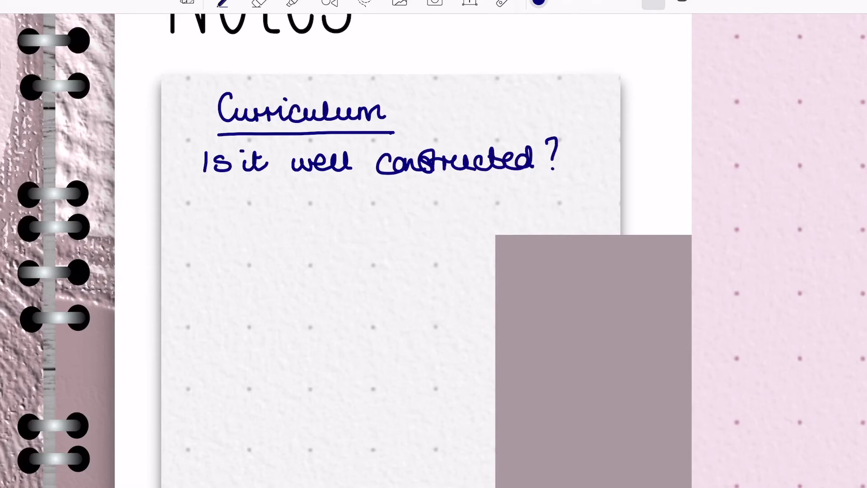
{"action": "mouse_move", "coordinate": [209, 187]}
{"action": "left_mouse_down"}
{"action": "mouse_move", "coordinate": [232, 203]}
{"action": "mouse_move", "coordinate": [274, 194]}
{"action": "mouse_move", "coordinate": [330, 199]}
{"action": "left_mouse_up"}
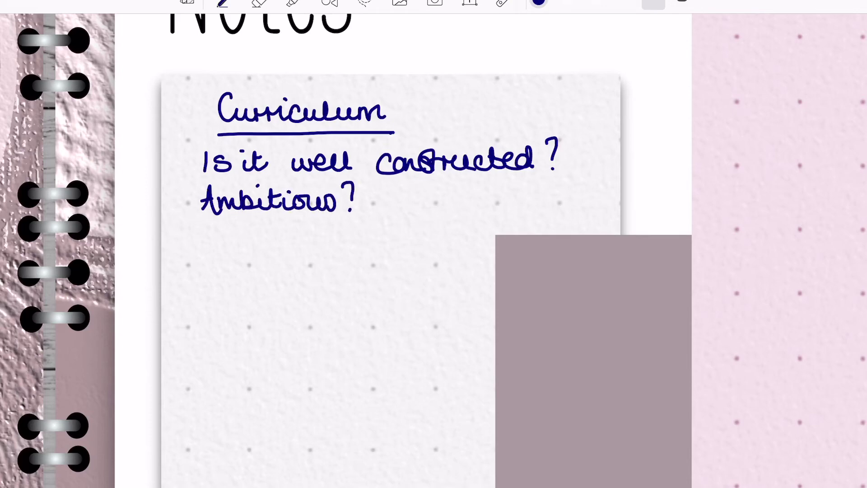
Step: Handwrite an underlined "Tracking" heading with "SEND pupils / pupils with high needs" and "Pupil premium Students" on the pink dotted note
{"action": "scroll", "coordinate": [541, 270], "scroll_direction": "right", "scroll_amount": 10}
{"action": "mouse_move", "coordinate": [364, 71]}
{"action": "left_mouse_down"}
{"action": "mouse_move", "coordinate": [440, 92]}
{"action": "mouse_move", "coordinate": [487, 81]}
{"action": "mouse_move", "coordinate": [524, 113]}
{"action": "left_mouse_up"}
{"action": "left_click_drag", "start_coordinate": [382, 109], "coordinate": [527, 96]}
{"action": "mouse_move", "coordinate": [215, 153]}
{"action": "left_mouse_down"}
{"action": "mouse_move", "coordinate": [261, 179]}
{"action": "mouse_move", "coordinate": [289, 180]}
{"action": "mouse_move", "coordinate": [323, 167]}
{"action": "mouse_move", "coordinate": [434, 158]}
{"action": "mouse_move", "coordinate": [467, 172]}
{"action": "mouse_move", "coordinate": [526, 162]}
{"action": "mouse_move", "coordinate": [562, 172]}
{"action": "mouse_move", "coordinate": [609, 152]}
{"action": "mouse_move", "coordinate": [640, 162]}
{"action": "mouse_move", "coordinate": [712, 149]}
{"action": "mouse_move", "coordinate": [744, 160]}
{"action": "mouse_move", "coordinate": [843, 154]}
{"action": "left_mouse_up"}
{"action": "mouse_move", "coordinate": [212, 212]}
{"action": "left_mouse_down"}
{"action": "mouse_move", "coordinate": [244, 228]}
{"action": "mouse_move", "coordinate": [279, 212]}
{"action": "mouse_move", "coordinate": [300, 224]}
{"action": "left_mouse_up"}
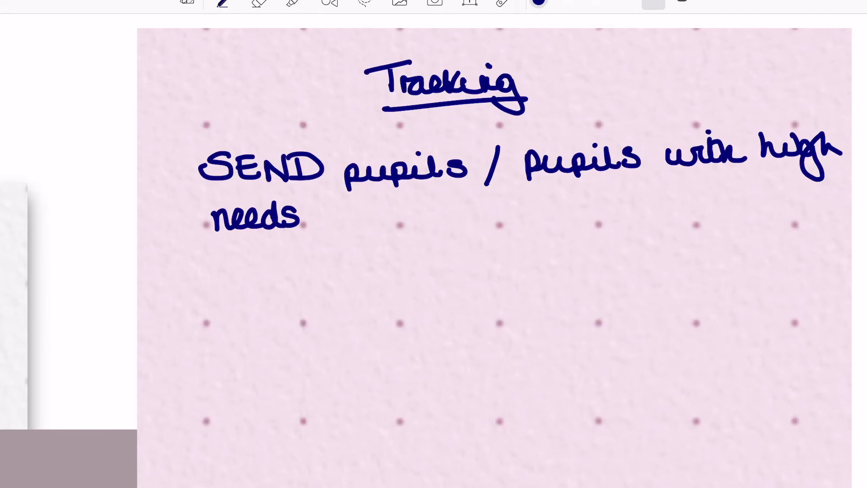
{"action": "mouse_move", "coordinate": [212, 292]}
{"action": "left_mouse_down"}
{"action": "mouse_move", "coordinate": [248, 312]}
{"action": "mouse_move", "coordinate": [510, 302]}
{"action": "left_mouse_up"}
{"action": "left_click", "coordinate": [434, 280]}
{"action": "mouse_move", "coordinate": [569, 289]}
{"action": "left_mouse_down"}
{"action": "mouse_move", "coordinate": [548, 311]}
{"action": "mouse_move", "coordinate": [585, 301]}
{"action": "mouse_move", "coordinate": [710, 303]}
{"action": "left_mouse_up"}
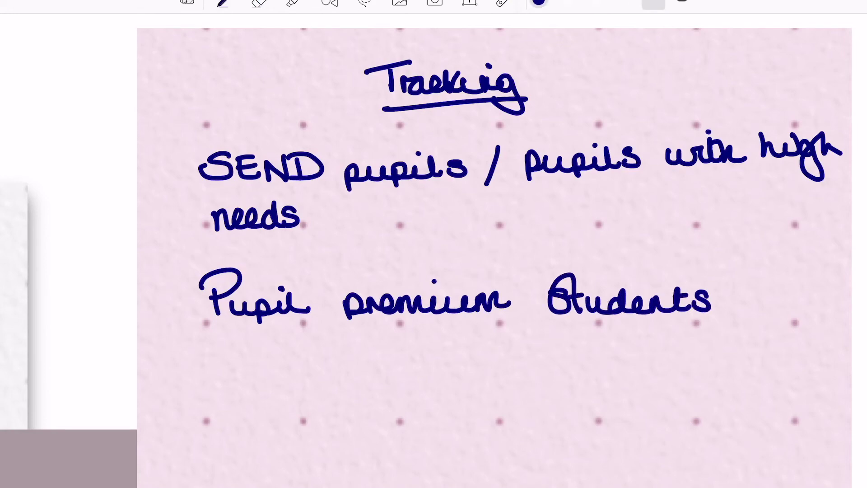
Step: Try writing "How is progress recorded?" with a wide gap below "Pupil premium Students"
{"action": "scroll", "coordinate": [536, 288], "scroll_direction": "down", "scroll_amount": 3}
{"action": "scroll", "coordinate": [485, 316], "scroll_direction": "up", "scroll_amount": 5}
{"action": "left_click_drag", "start_coordinate": [222, 183], "coordinate": [227, 212]}
{"action": "left_click_drag", "start_coordinate": [241, 177], "coordinate": [251, 221]}
{"action": "mouse_move", "coordinate": [213, 197]}
{"action": "left_mouse_down"}
{"action": "mouse_move", "coordinate": [306, 194]}
{"action": "mouse_move", "coordinate": [361, 207]}
{"action": "mouse_move", "coordinate": [415, 198]}
{"action": "mouse_move", "coordinate": [451, 230]}
{"action": "mouse_move", "coordinate": [494, 194]}
{"action": "mouse_move", "coordinate": [587, 203]}
{"action": "mouse_move", "coordinate": [635, 177]}
{"action": "mouse_move", "coordinate": [680, 203]}
{"action": "left_mouse_up"}
{"action": "left_click_drag", "start_coordinate": [687, 168], "coordinate": [699, 197]}
{"action": "left_click", "coordinate": [700, 209]}
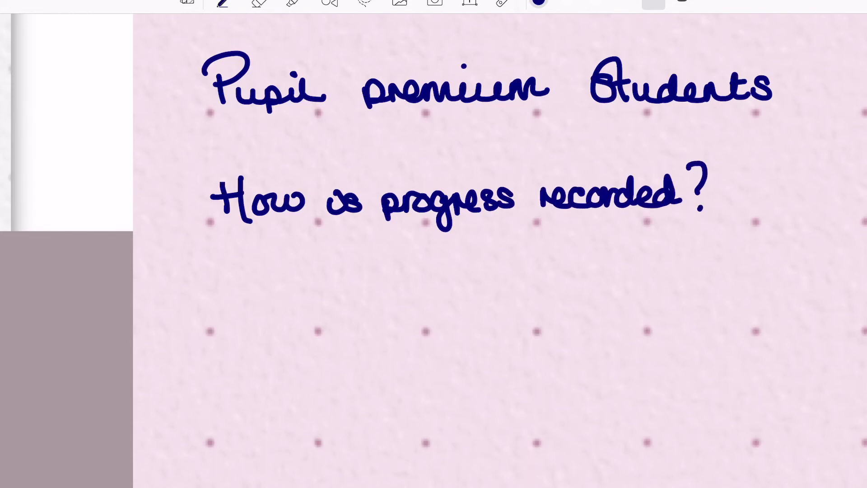
Step: Handwrite "How is progress recorded?" and "Whole school system? effective?" closely below "Pupil premium Students" on the pink note
{"action": "scroll", "coordinate": [497, 249], "scroll_direction": "right", "scroll_amount": 10}
{"action": "mouse_move", "coordinate": [267, 191]}
{"action": "left_mouse_down"}
{"action": "mouse_move", "coordinate": [300, 223]}
{"action": "mouse_move", "coordinate": [346, 205]}
{"action": "mouse_move", "coordinate": [523, 191]}
{"action": "mouse_move", "coordinate": [615, 199]}
{"action": "mouse_move", "coordinate": [673, 194]}
{"action": "mouse_move", "coordinate": [700, 181]}
{"action": "left_mouse_up"}
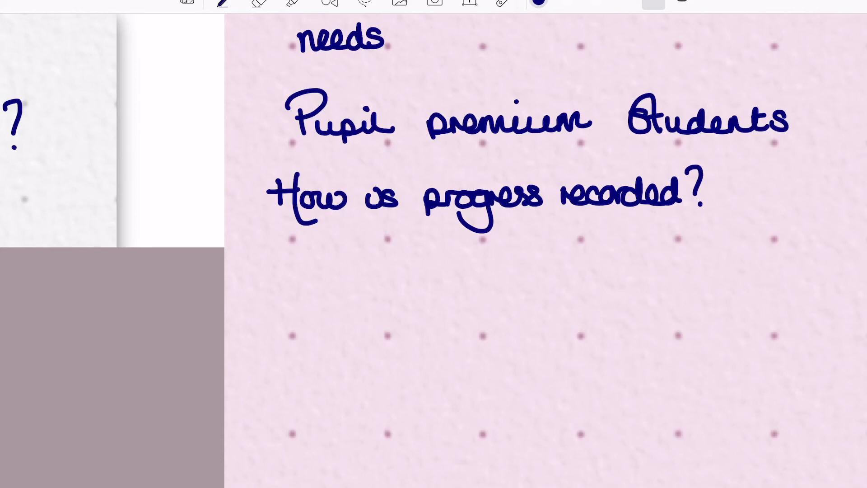
{"action": "mouse_move", "coordinate": [271, 258]}
{"action": "left_mouse_down"}
{"action": "mouse_move", "coordinate": [352, 271]}
{"action": "mouse_move", "coordinate": [401, 264]}
{"action": "mouse_move", "coordinate": [453, 278]}
{"action": "mouse_move", "coordinate": [571, 262]}
{"action": "mouse_move", "coordinate": [623, 273]}
{"action": "left_mouse_up"}
{"action": "left_click_drag", "start_coordinate": [626, 240], "coordinate": [636, 261]}
{"action": "left_click", "coordinate": [637, 270]}
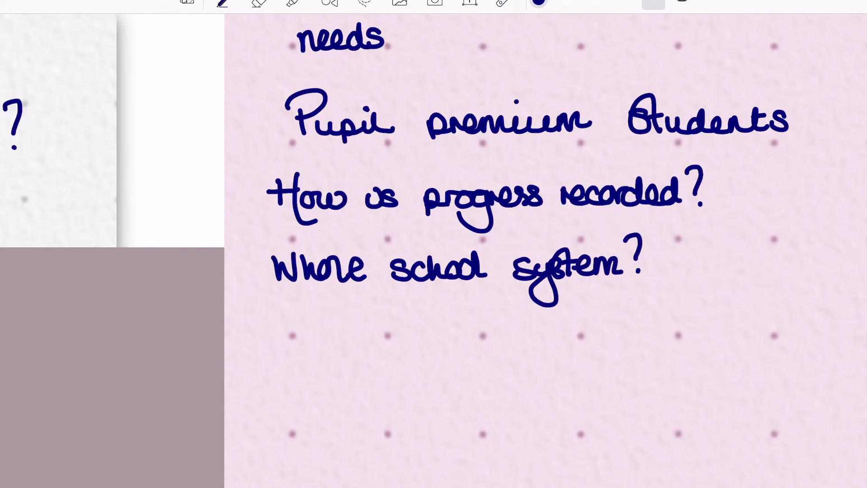
{"action": "mouse_move", "coordinate": [302, 322]}
{"action": "left_mouse_down"}
{"action": "mouse_move", "coordinate": [318, 332]}
{"action": "mouse_move", "coordinate": [389, 332]}
{"action": "mouse_move", "coordinate": [422, 321]}
{"action": "mouse_move", "coordinate": [439, 328]}
{"action": "left_mouse_up"}
{"action": "left_click_drag", "start_coordinate": [443, 300], "coordinate": [457, 322]}
{"action": "left_click", "coordinate": [456, 333]}
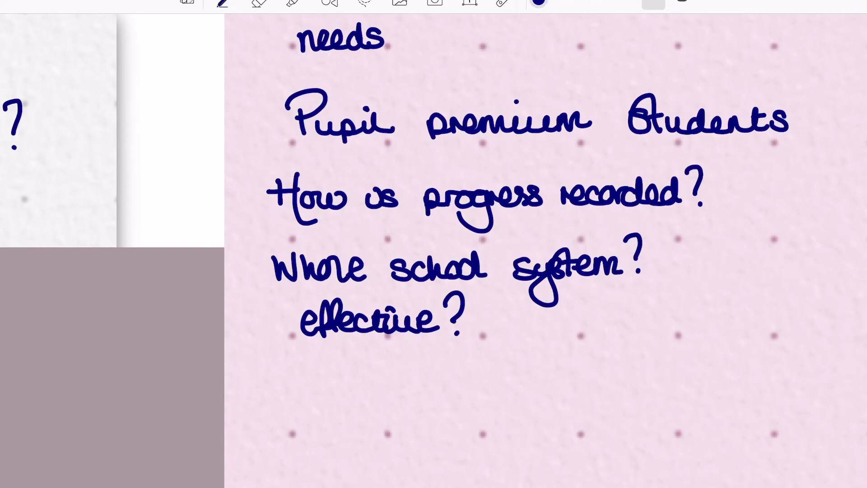
Step: Handwrite an underlined "Planning" heading with "coherent?" and "Well-sequenced?" on the mauve block between the two dotted notes
{"action": "scroll", "coordinate": [434, 251], "scroll_direction": "down", "scroll_amount": 5}
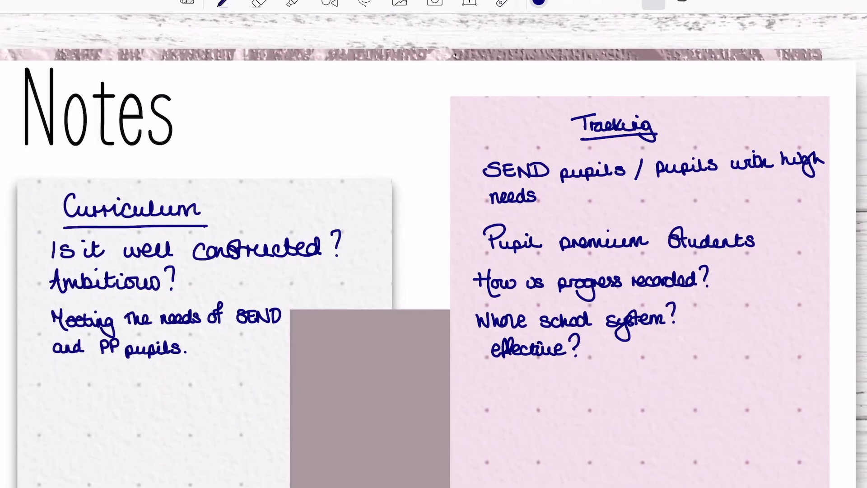
{"action": "scroll", "coordinate": [433, 250], "scroll_direction": "up", "scroll_amount": 3}
{"action": "scroll", "coordinate": [433, 250], "scroll_direction": "down", "scroll_amount": 5}
{"action": "scroll", "coordinate": [433, 251], "scroll_direction": "up", "scroll_amount": 2}
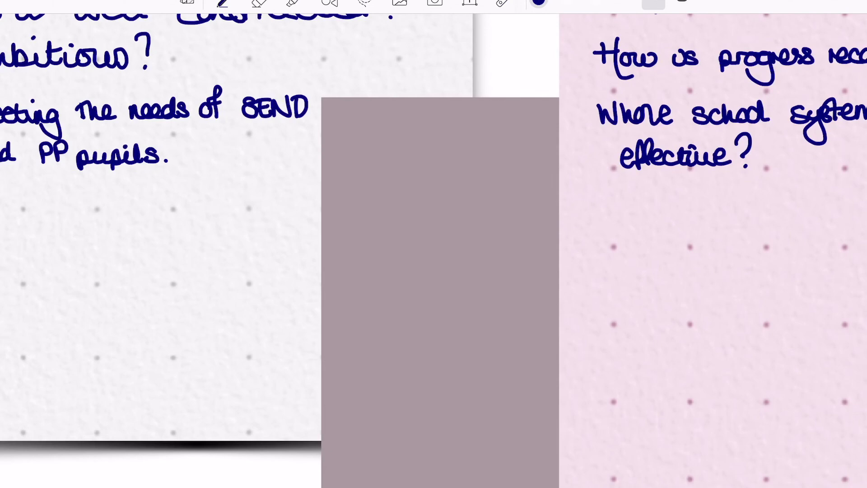
{"action": "mouse_move", "coordinate": [358, 122]}
{"action": "left_mouse_down"}
{"action": "mouse_move", "coordinate": [360, 135]}
{"action": "mouse_move", "coordinate": [395, 149]}
{"action": "mouse_move", "coordinate": [481, 145]}
{"action": "mouse_move", "coordinate": [490, 171]}
{"action": "left_mouse_up"}
{"action": "left_click", "coordinate": [258, 3]}
{"action": "left_click_drag", "start_coordinate": [364, 169], "coordinate": [457, 157]}
{"action": "left_click_drag", "start_coordinate": [348, 205], "coordinate": [461, 216]}
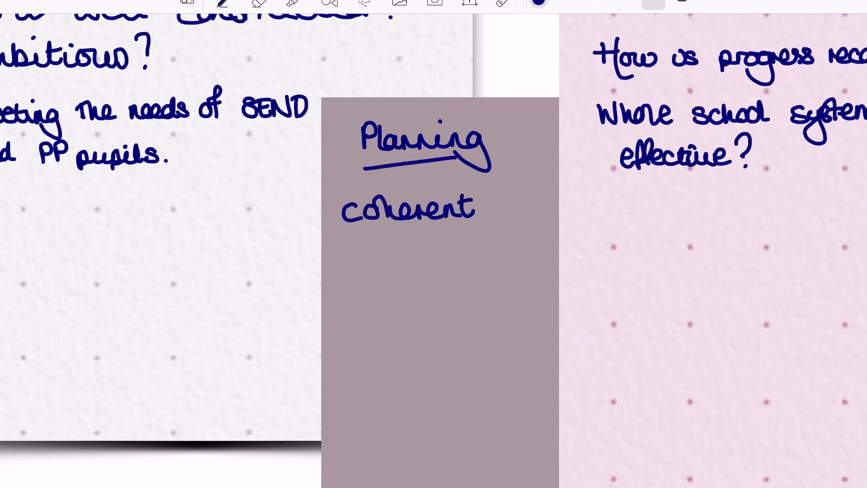
{"action": "mouse_move", "coordinate": [348, 251]}
{"action": "left_mouse_down"}
{"action": "mouse_move", "coordinate": [383, 265]}
{"action": "mouse_move", "coordinate": [431, 258]}
{"action": "mouse_move", "coordinate": [460, 271]}
{"action": "mouse_move", "coordinate": [510, 269]}
{"action": "mouse_move", "coordinate": [546, 246]}
{"action": "left_mouse_up"}
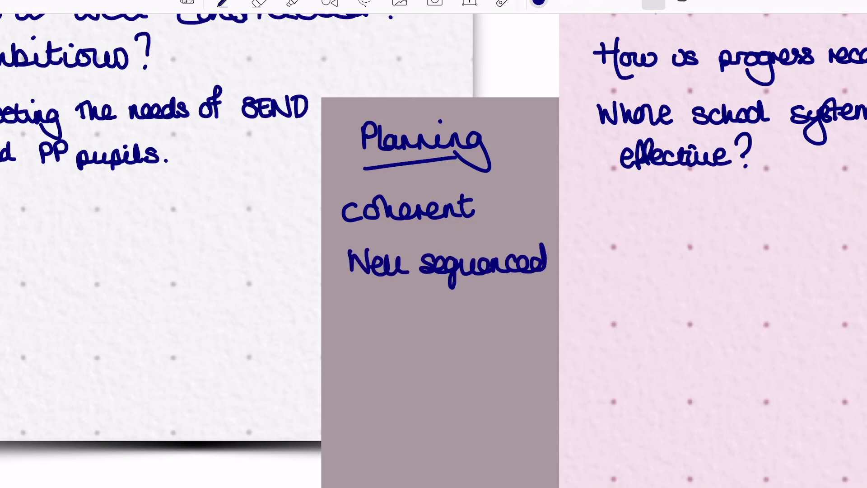
{"action": "left_click_drag", "start_coordinate": [488, 190], "coordinate": [496, 207]}
{"action": "left_click", "coordinate": [496, 219]}
Step: Erase the stray stroke on the pink note and handwrite "Who is checking the students" below "effective?"
{"action": "scroll", "coordinate": [434, 251], "scroll_direction": "right", "scroll_amount": 5}
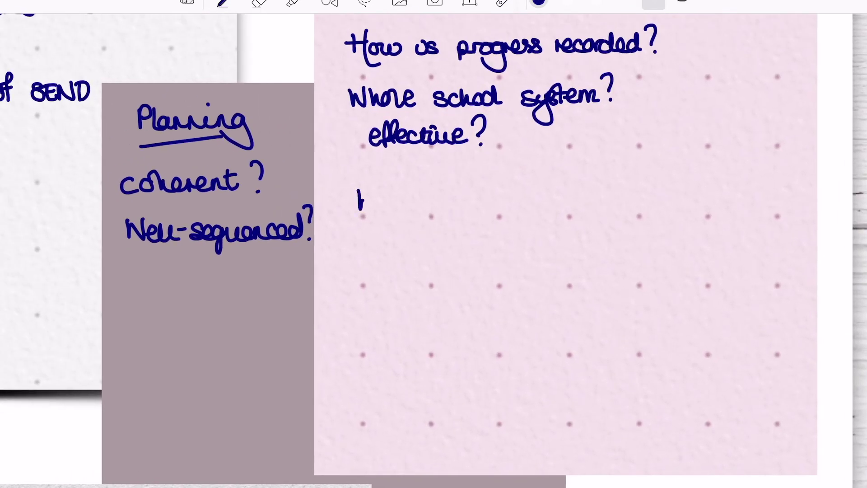
{"action": "key", "text": "e"}
{"action": "left_click_drag", "start_coordinate": [353, 209], "coordinate": [374, 194]}
{"action": "scroll", "coordinate": [506, 307], "scroll_direction": "up", "scroll_amount": 2}
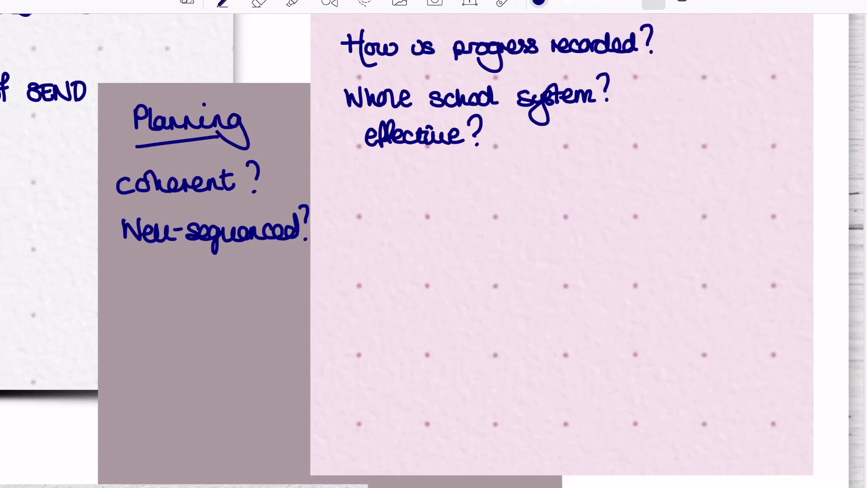
{"action": "scroll", "coordinate": [433, 244], "scroll_direction": "right", "scroll_amount": 3}
{"action": "mouse_move", "coordinate": [268, 173]}
{"action": "left_mouse_down"}
{"action": "mouse_move", "coordinate": [289, 173]}
{"action": "mouse_move", "coordinate": [305, 194]}
{"action": "left_mouse_up"}
{"action": "left_click_drag", "start_coordinate": [315, 179], "coordinate": [338, 194]}
{"action": "mouse_move", "coordinate": [361, 179]}
{"action": "left_mouse_down"}
{"action": "mouse_move", "coordinate": [348, 193]}
{"action": "mouse_move", "coordinate": [461, 194]}
{"action": "mouse_move", "coordinate": [500, 217]}
{"action": "left_mouse_up"}
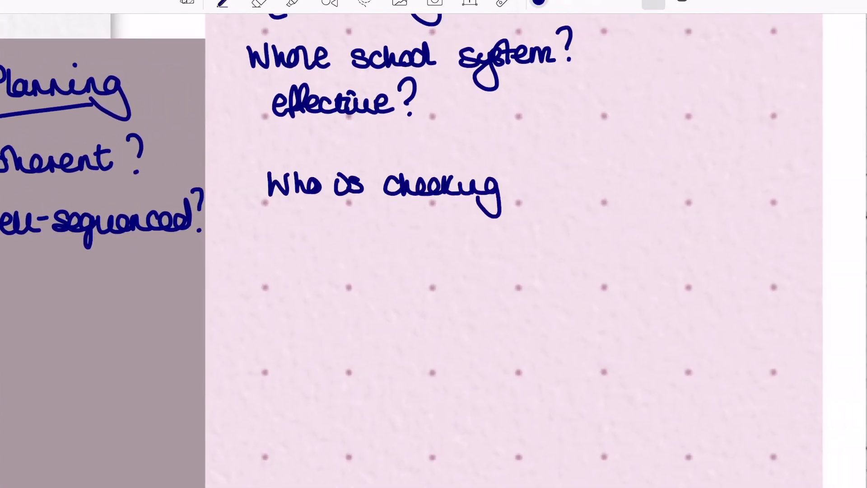
{"action": "mouse_move", "coordinate": [524, 171]}
{"action": "left_mouse_down"}
{"action": "mouse_move", "coordinate": [545, 194]}
{"action": "mouse_move", "coordinate": [570, 194]}
{"action": "left_mouse_up"}
{"action": "mouse_move", "coordinate": [599, 174]}
{"action": "left_mouse_down"}
{"action": "mouse_move", "coordinate": [592, 180]}
{"action": "mouse_move", "coordinate": [675, 189]}
{"action": "left_mouse_up"}
{"action": "left_click_drag", "start_coordinate": [679, 163], "coordinate": [692, 186]}
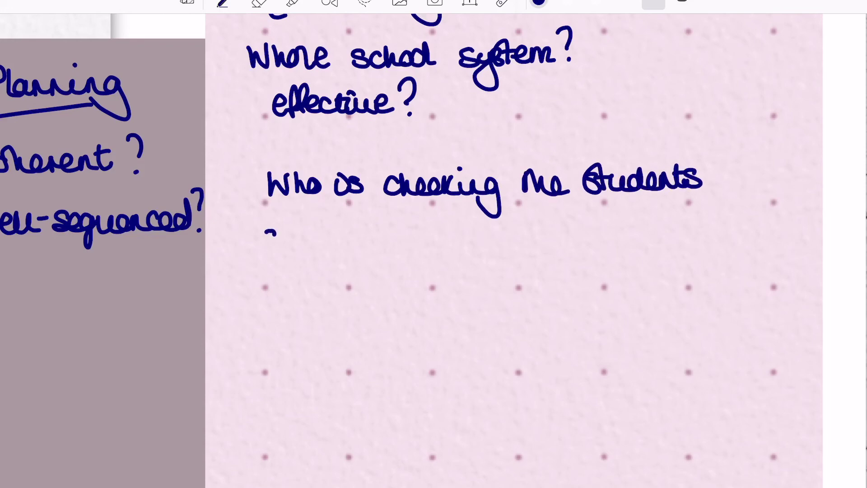
Step: Complete the question with "understanding?" and handwrite "How often? How is it recorded?" beneath it on the pink note
{"action": "left_click", "coordinate": [259, 4]}
{"action": "left_click_drag", "start_coordinate": [266, 232], "coordinate": [275, 234]}
{"action": "mouse_move", "coordinate": [267, 228]}
{"action": "left_mouse_down"}
{"action": "mouse_move", "coordinate": [318, 244]}
{"action": "mouse_move", "coordinate": [353, 228]}
{"action": "mouse_move", "coordinate": [430, 222]}
{"action": "mouse_move", "coordinate": [459, 267]}
{"action": "left_mouse_up"}
{"action": "left_click_drag", "start_coordinate": [500, 208], "coordinate": [504, 237]}
{"action": "left_click", "coordinate": [501, 246]}
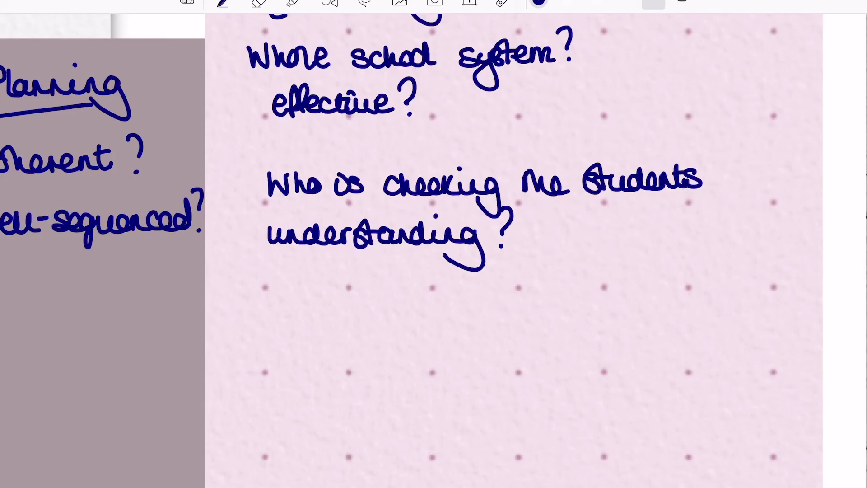
{"action": "mouse_move", "coordinate": [263, 308]}
{"action": "left_mouse_down"}
{"action": "mouse_move", "coordinate": [323, 347]}
{"action": "mouse_move", "coordinate": [347, 316]}
{"action": "mouse_move", "coordinate": [397, 294]}
{"action": "mouse_move", "coordinate": [443, 321]}
{"action": "mouse_move", "coordinate": [532, 301]}
{"action": "mouse_move", "coordinate": [558, 311]}
{"action": "mouse_move", "coordinate": [722, 311]}
{"action": "mouse_move", "coordinate": [760, 289]}
{"action": "mouse_move", "coordinate": [770, 301]}
{"action": "left_mouse_up"}
{"action": "left_click", "coordinate": [460, 321]}
{"action": "left_click", "coordinate": [770, 312]}
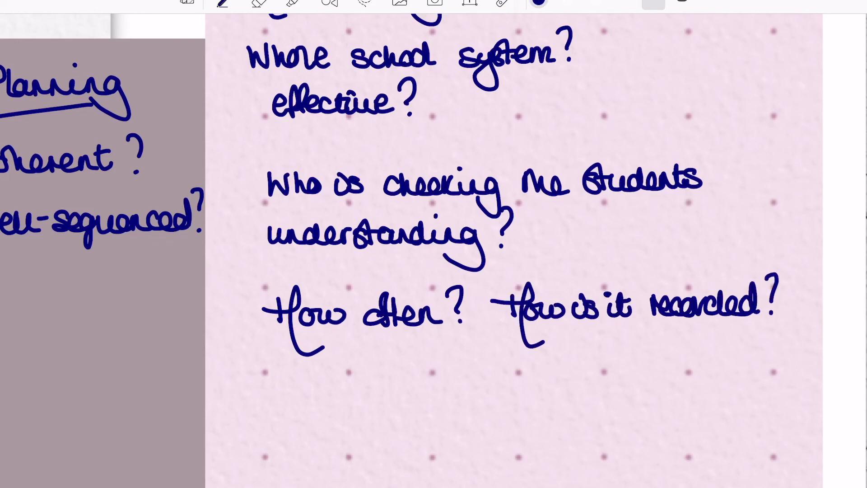
Step: Handwrite the heading "Findings" with a multiple-stroke underline at the head of the large grey textured note
{"action": "scroll", "coordinate": [434, 250], "scroll_direction": "down", "scroll_amount": 5}
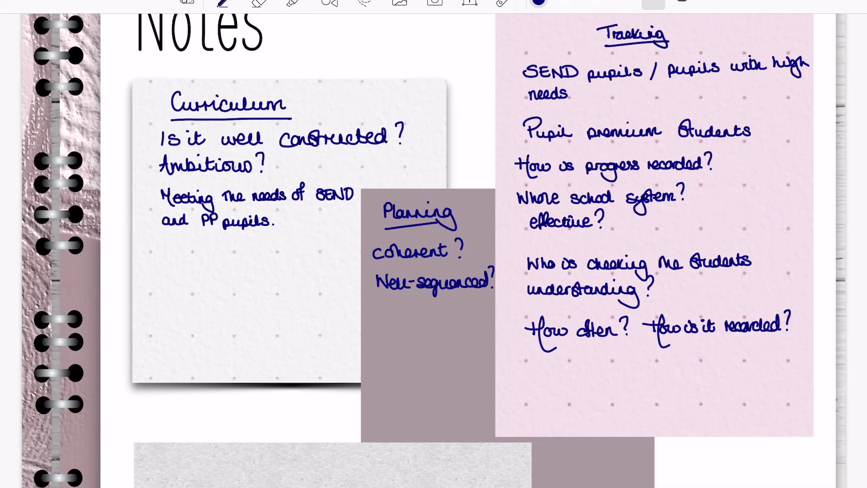
{"action": "scroll", "coordinate": [433, 251], "scroll_direction": "down", "scroll_amount": 5}
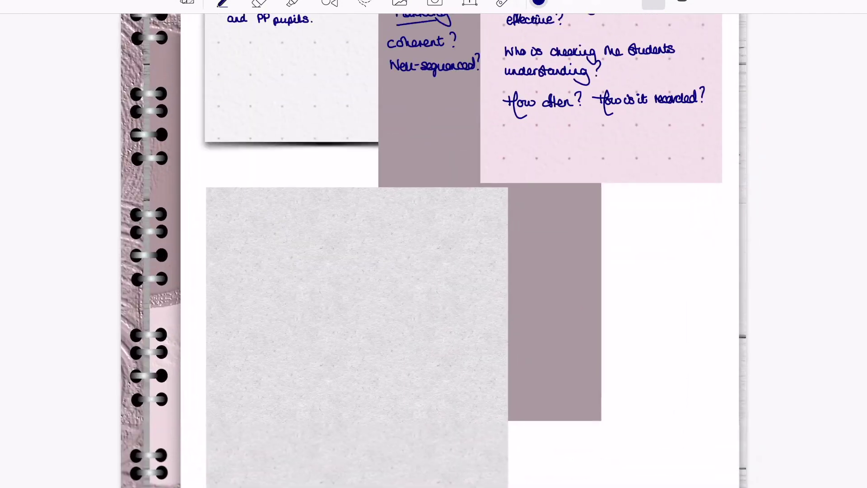
{"action": "scroll", "coordinate": [433, 250], "scroll_direction": "up", "scroll_amount": 5}
{"action": "left_click_drag", "start_coordinate": [293, 90], "coordinate": [331, 80]}
{"action": "left_click_drag", "start_coordinate": [311, 86], "coordinate": [311, 109]}
{"action": "left_click_drag", "start_coordinate": [358, 96], "coordinate": [364, 110]}
{"action": "left_click_drag", "start_coordinate": [366, 97], "coordinate": [390, 109]}
{"action": "left_click", "coordinate": [386, 86]}
{"action": "left_click_drag", "start_coordinate": [407, 95], "coordinate": [392, 118]}
{"action": "left_click_drag", "start_coordinate": [298, 123], "coordinate": [305, 134]}
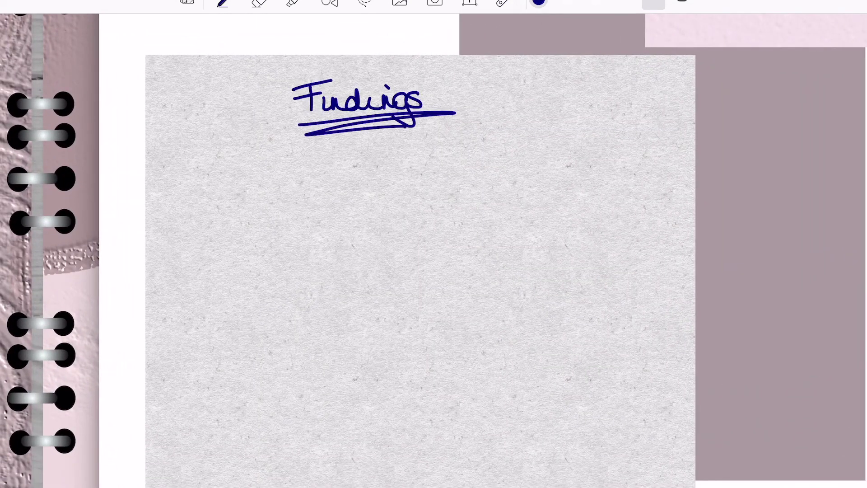